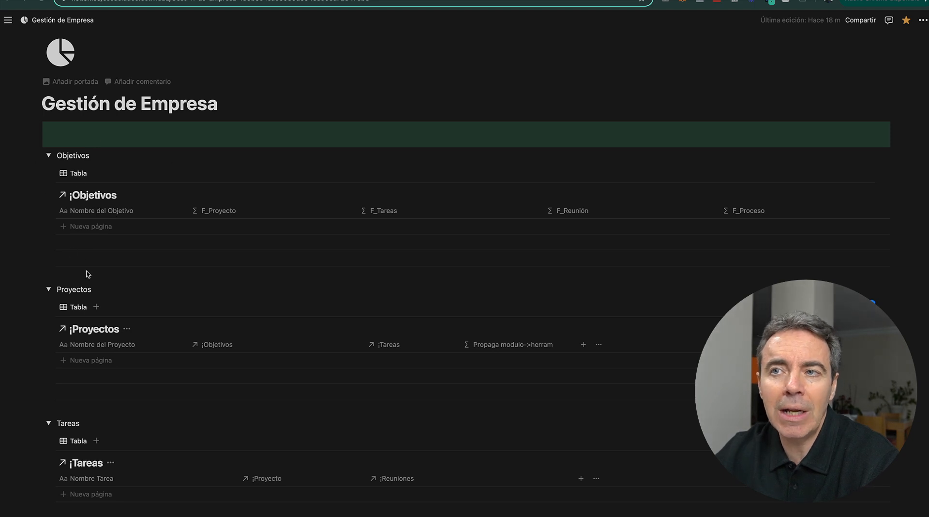
Review the Objetivos, Proyectos, Tareas, Reuniones and Procesos tables on the Gestión de Empresa page.
{"action": "scroll", "coordinate": [109, 283], "scroll_direction": "down", "scroll_amount": 3}
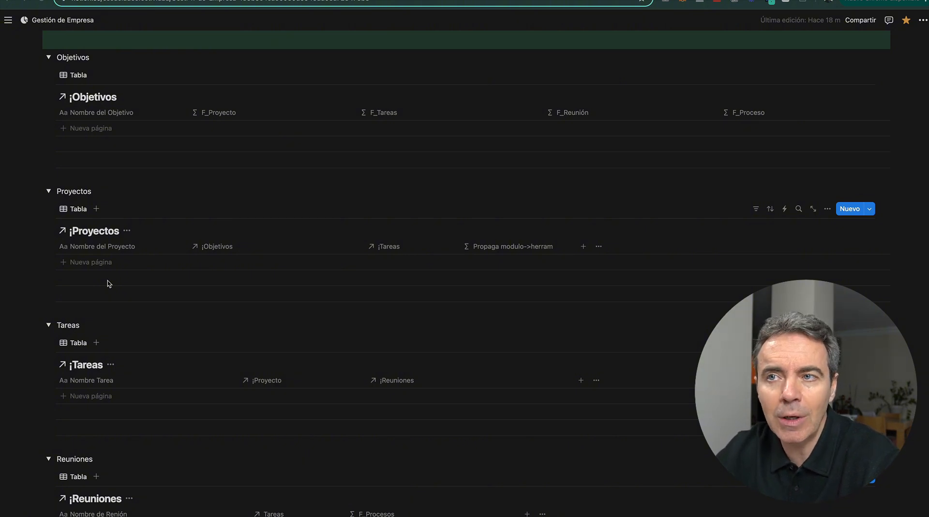
{"action": "scroll", "coordinate": [107, 281], "scroll_direction": "down", "scroll_amount": 3}
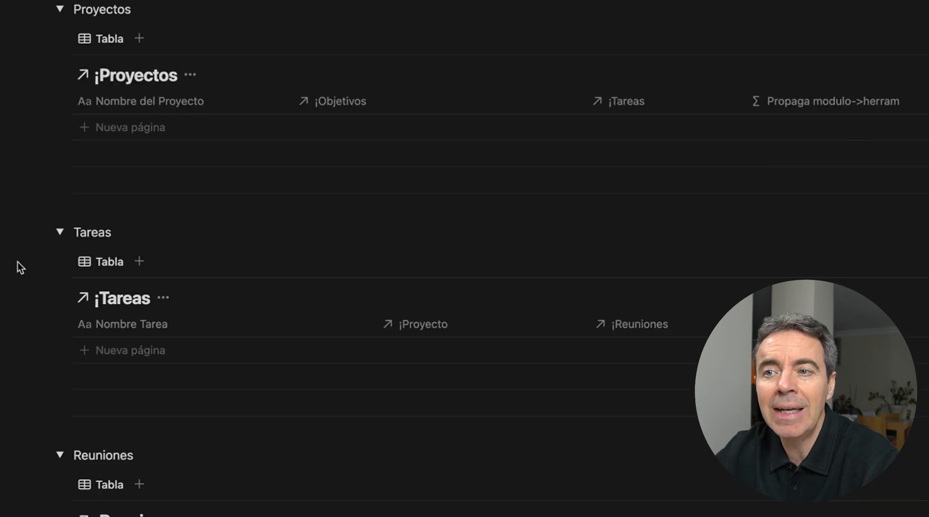
{"action": "scroll", "coordinate": [187, 300], "scroll_direction": "down", "scroll_amount": 5}
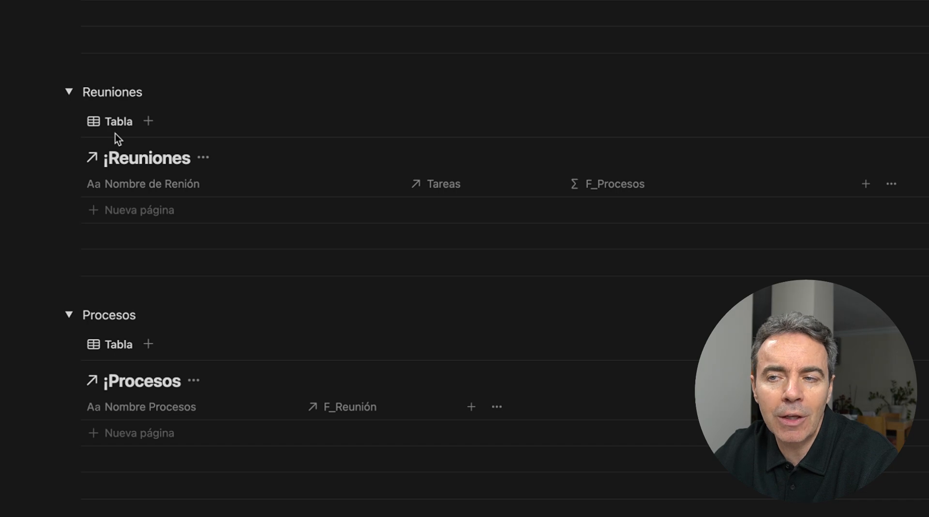
{"action": "scroll", "coordinate": [289, 260], "scroll_direction": "down", "scroll_amount": 3}
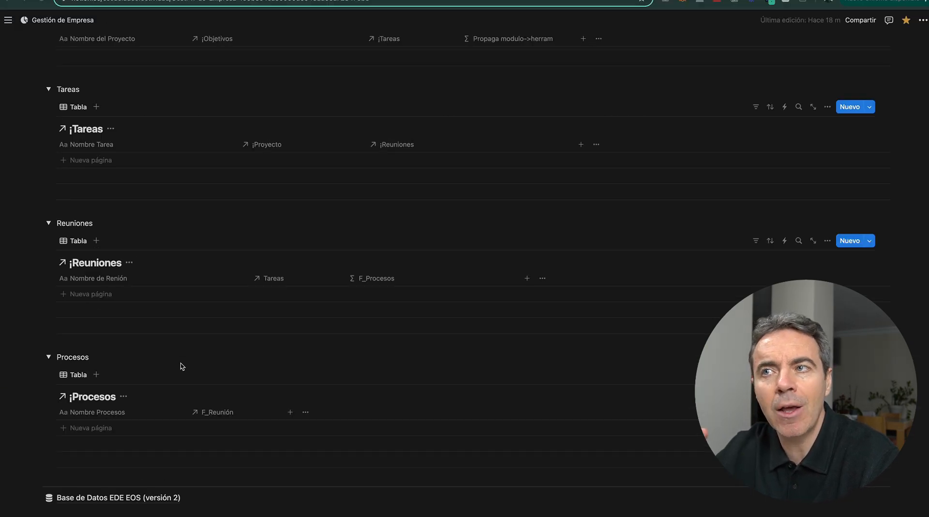
{"action": "scroll", "coordinate": [180, 373], "scroll_direction": "up", "scroll_amount": 12}
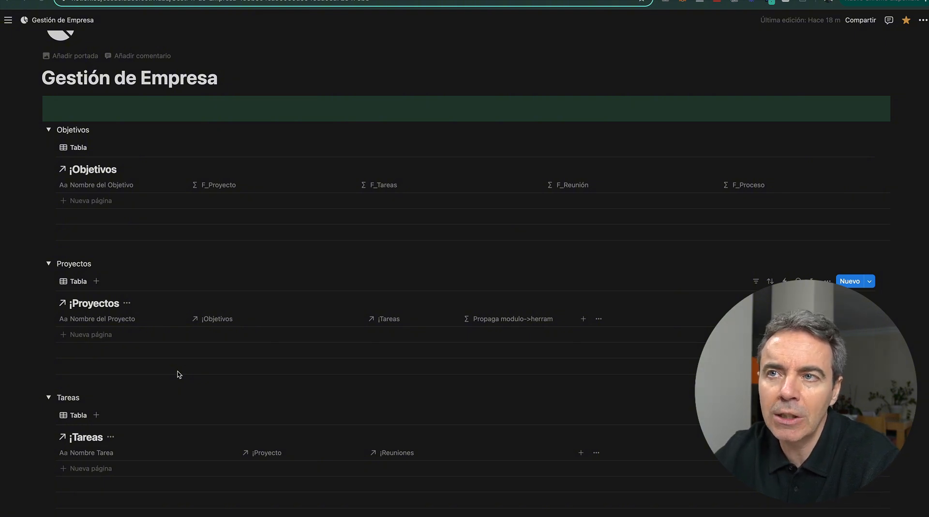
Add an objective named "Planifiar la estrategia del año" to the Objetivos table.
{"action": "left_click", "coordinate": [91, 203]}
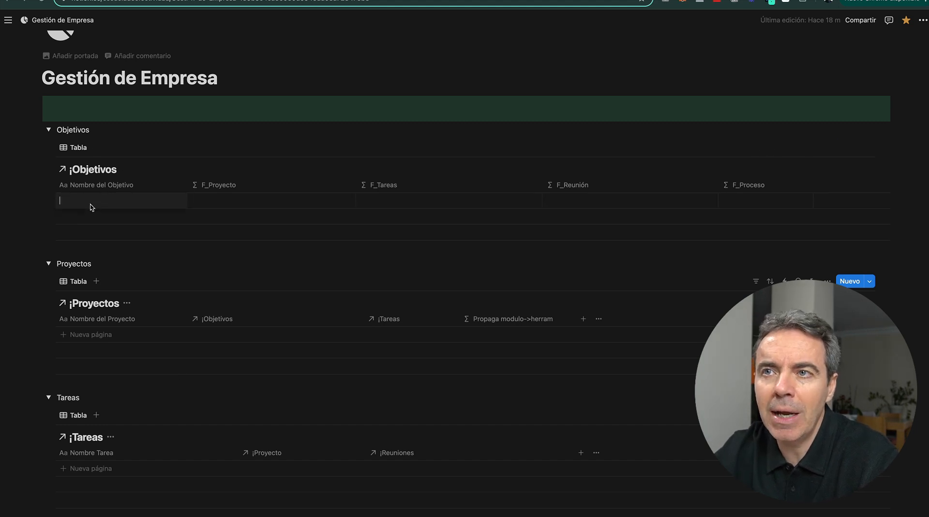
{"action": "type", "text": "Planficiar la"}
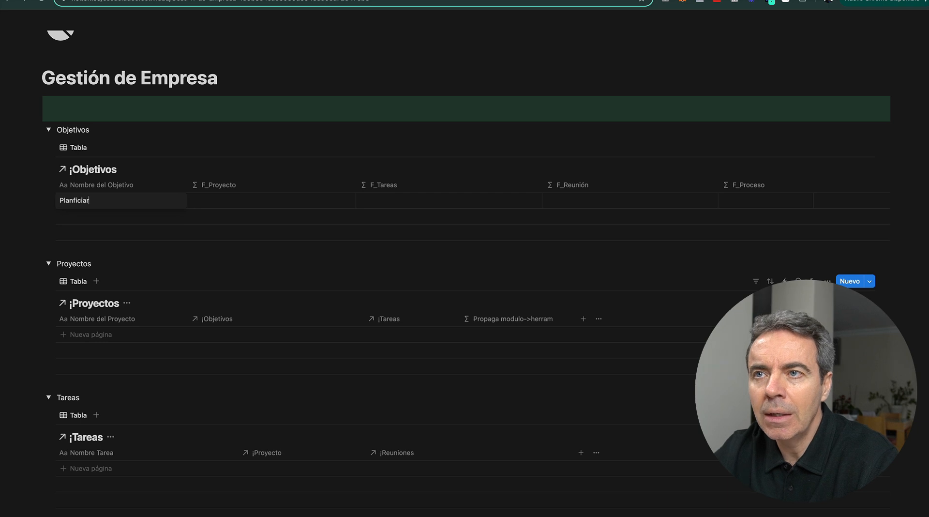
{"action": "key", "text": "BackSpace"}
{"action": "key", "text": "BackSpace"}
{"action": "key", "text": "BackSpace"}
{"action": "key", "text": "BackSpace"}
{"action": "key", "text": "BackSpace"}
{"action": "key", "text": "BackSpace"}
{"action": "key", "text": "BackSpace"}
{"action": "key", "text": "BackSpace"}
{"action": "key", "text": "BackSpace"}
{"action": "key", "text": "BackSpace"}
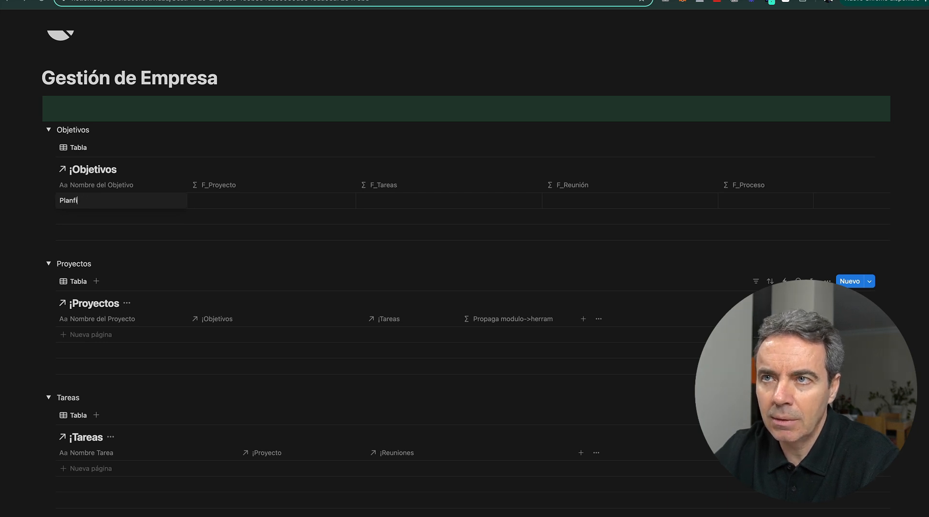
{"action": "type", "text": "nificiar"}
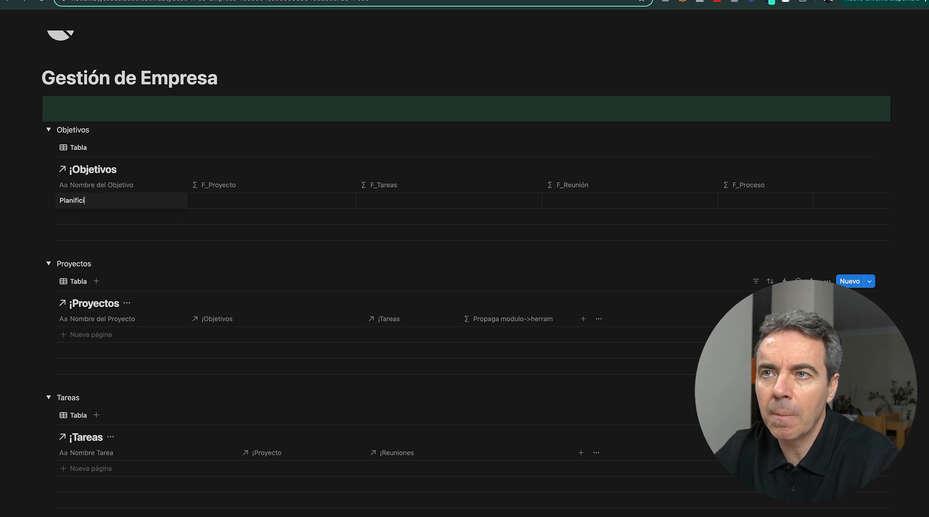
{"action": "key", "text": "BackSpace"}
{"action": "key", "text": "BackSpace"}
{"action": "key", "text": "BackSpace"}
{"action": "key", "text": "BackSpace"}
{"action": "type", "text": "ar la estrat"}
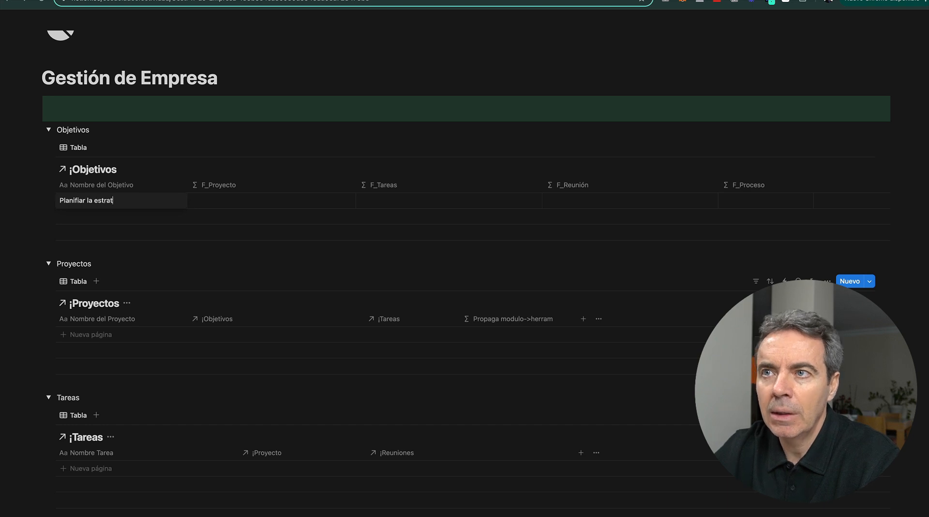
{"action": "type", "text": "egia del año"}
{"action": "key", "text": "Return"}
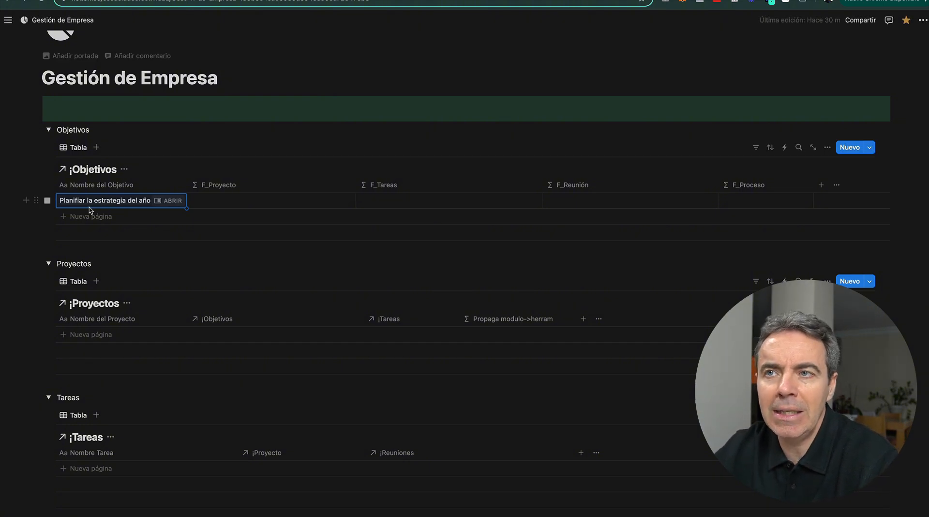
Add a project named "Proyecto de tener publicada una web" to the Proyectos table.
{"action": "left_click", "coordinate": [91, 335]}
{"action": "type", "text": "P"}
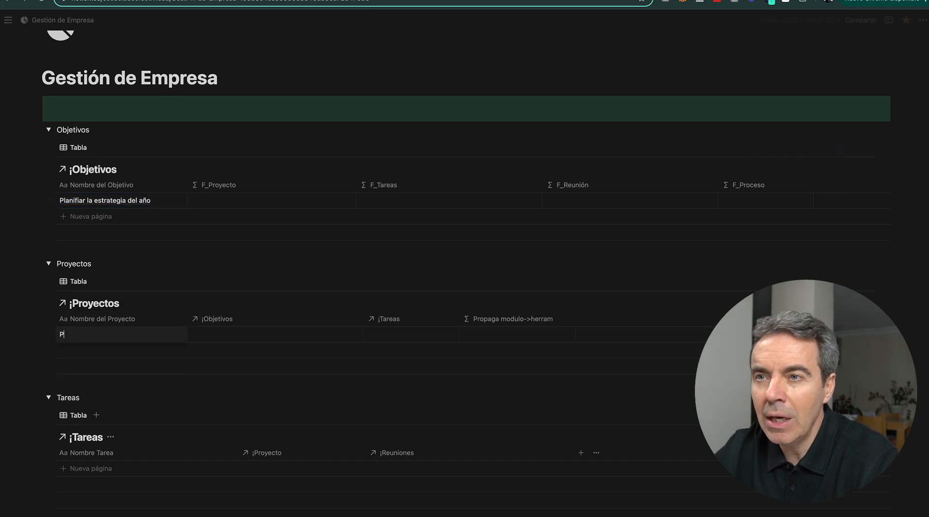
{"action": "type", "text": "royecto de "}
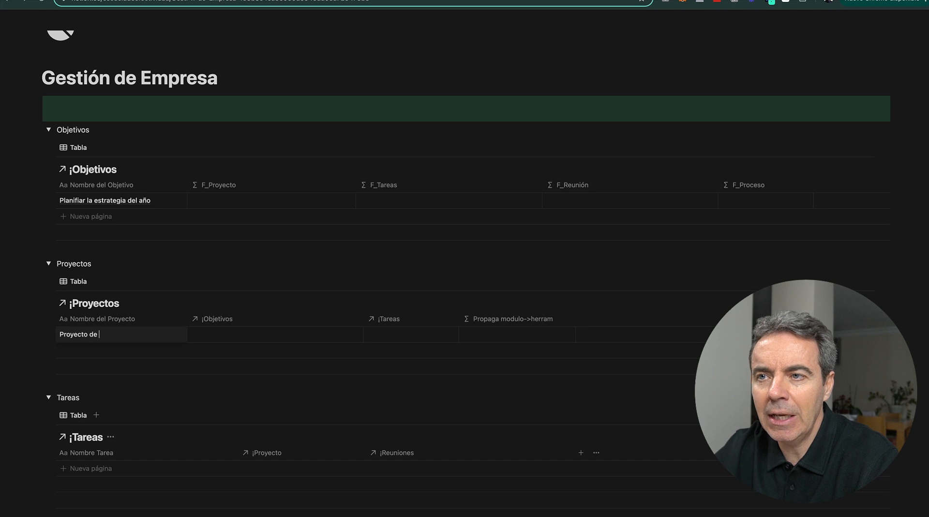
{"action": "type", "text": "tener publicada u"}
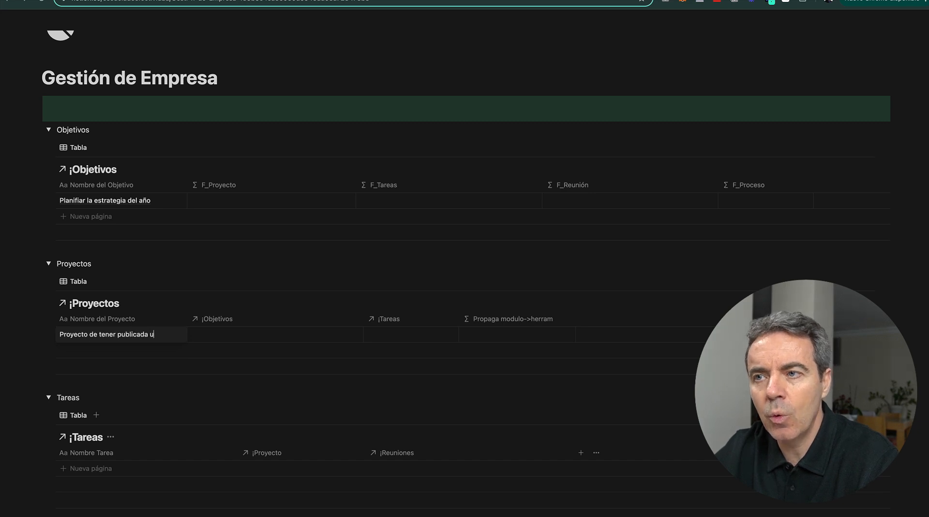
{"action": "type", "text": "na web,"}
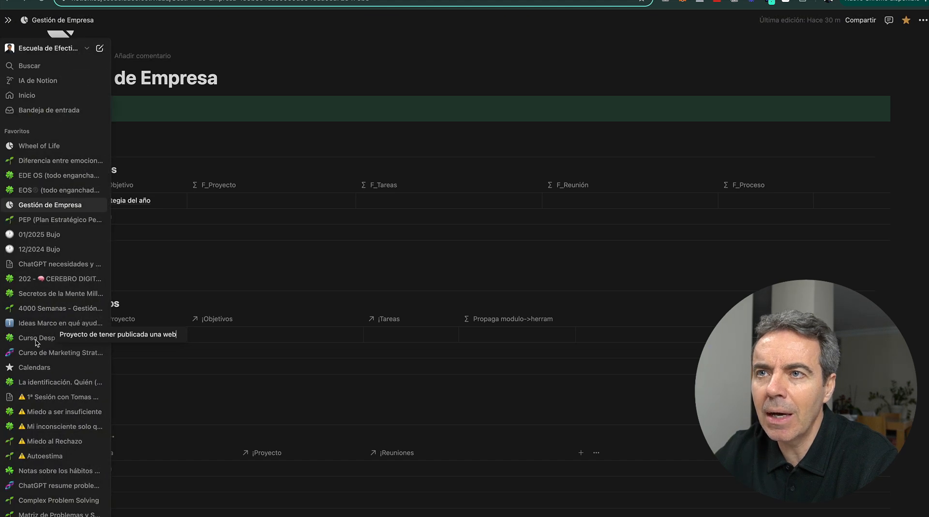
{"action": "key", "text": "Escape"}
Add a second objective to the Objetivos table named "Tener presencia en internet a traves de RRSS y una web".
{"action": "left_click", "coordinate": [104, 216]}
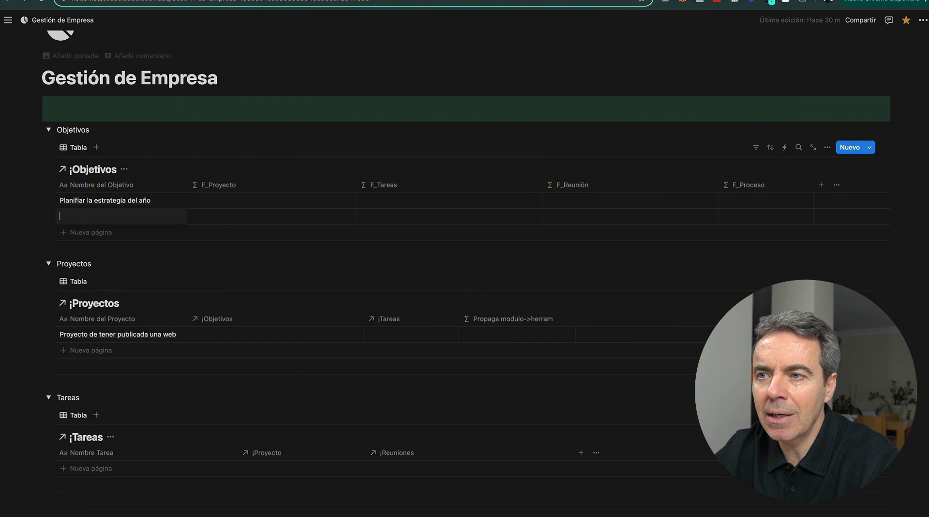
{"action": "type", "text": "Tener presen"}
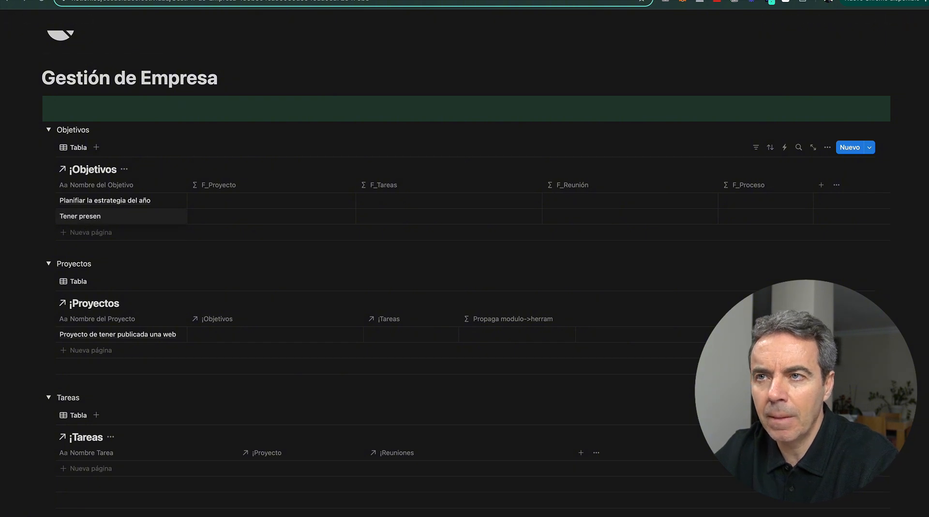
{"action": "type", "text": "cia en internet"}
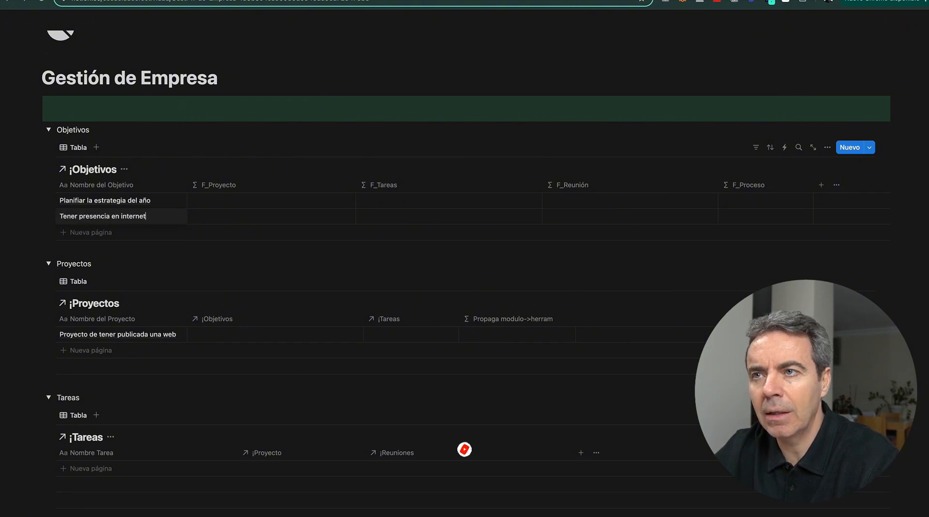
{"action": "type", "text": " a traves de R"}
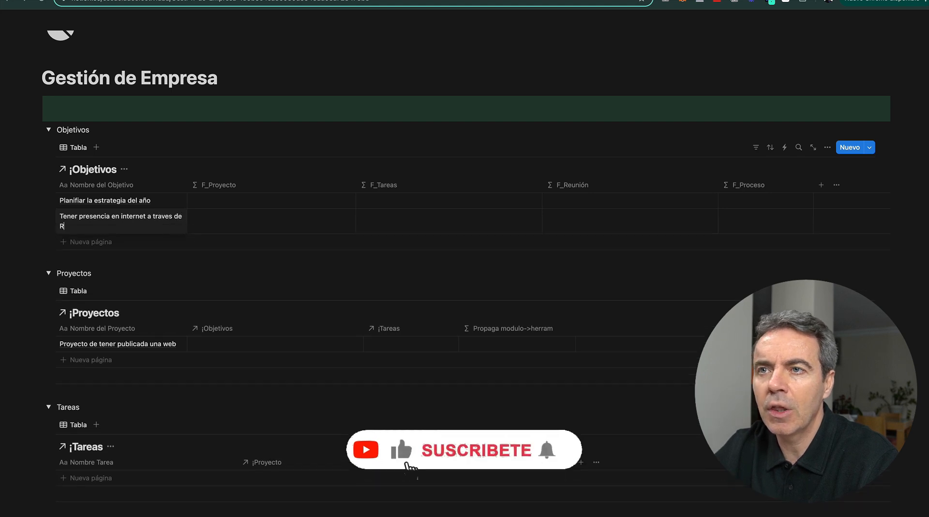
{"action": "type", "text": "RSS y una "}
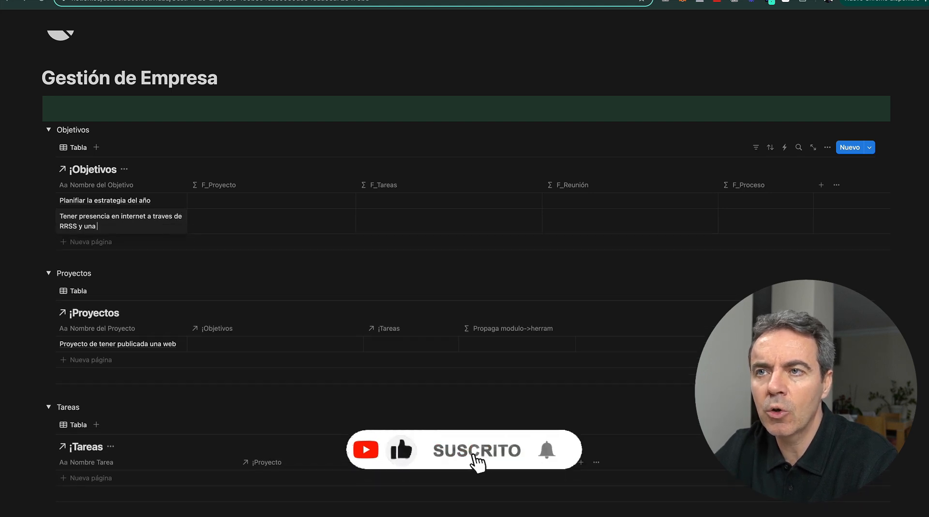
{"action": "type", "text": "web"}
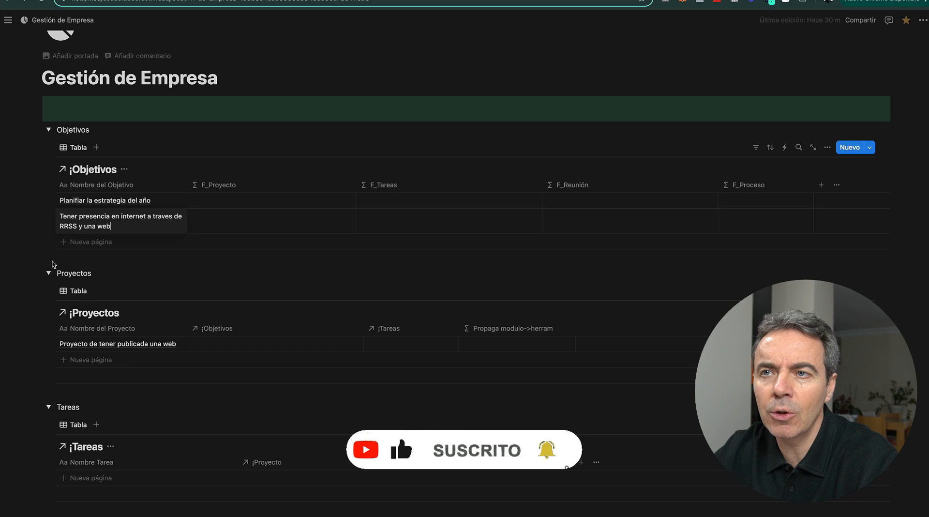
{"action": "key", "text": "Escape"}
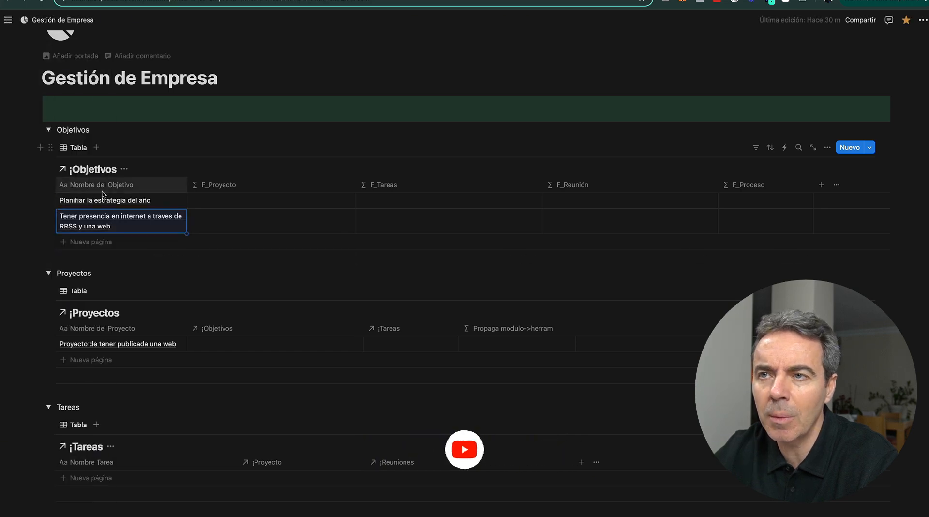
Add a task named "Hacer un backup de mis datos hoy" to the Tareas table.
{"action": "scroll", "coordinate": [227, 280], "scroll_direction": "down", "scroll_amount": 2}
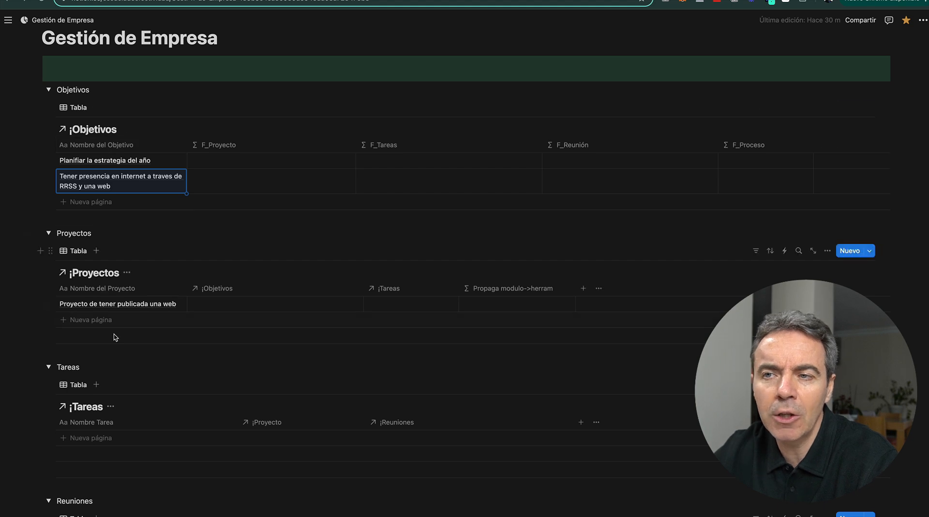
{"action": "scroll", "coordinate": [115, 338], "scroll_direction": "down", "scroll_amount": 5}
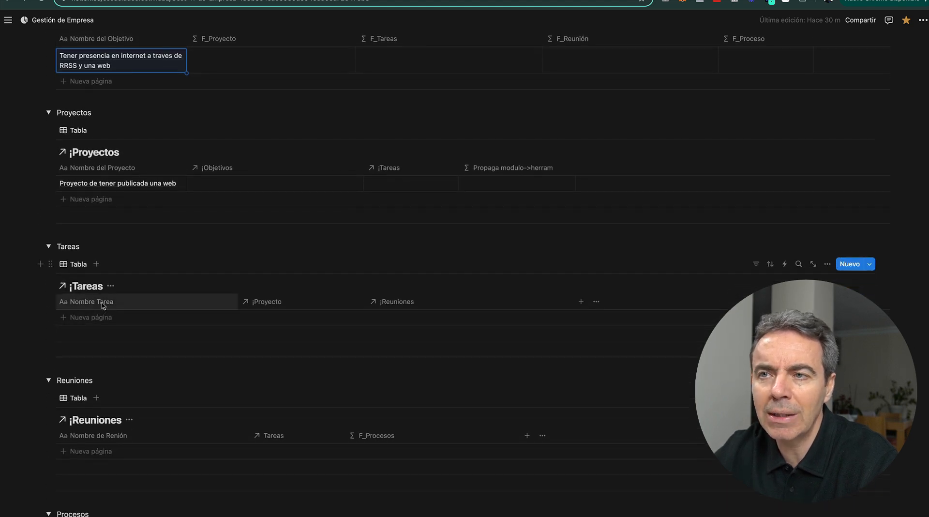
{"action": "left_click", "coordinate": [102, 305]}
{"action": "left_click", "coordinate": [97, 359]}
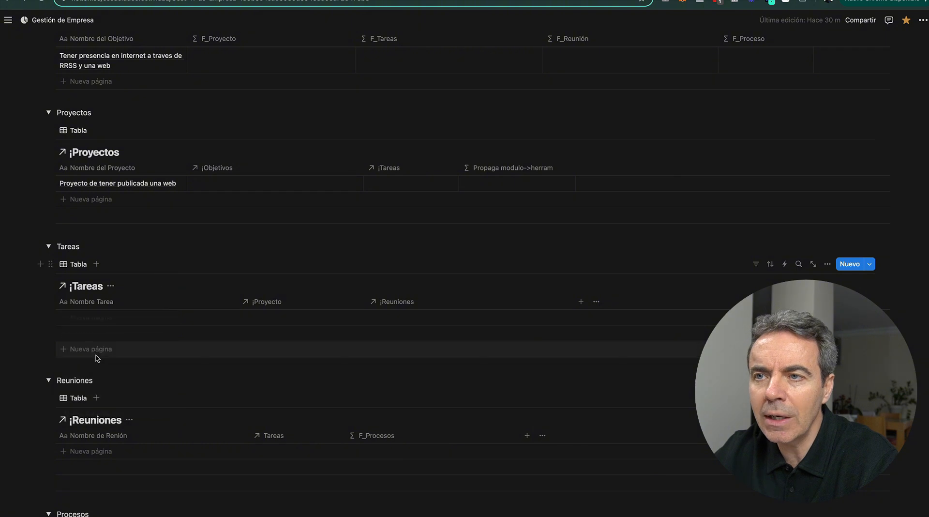
{"action": "left_click", "coordinate": [102, 318]}
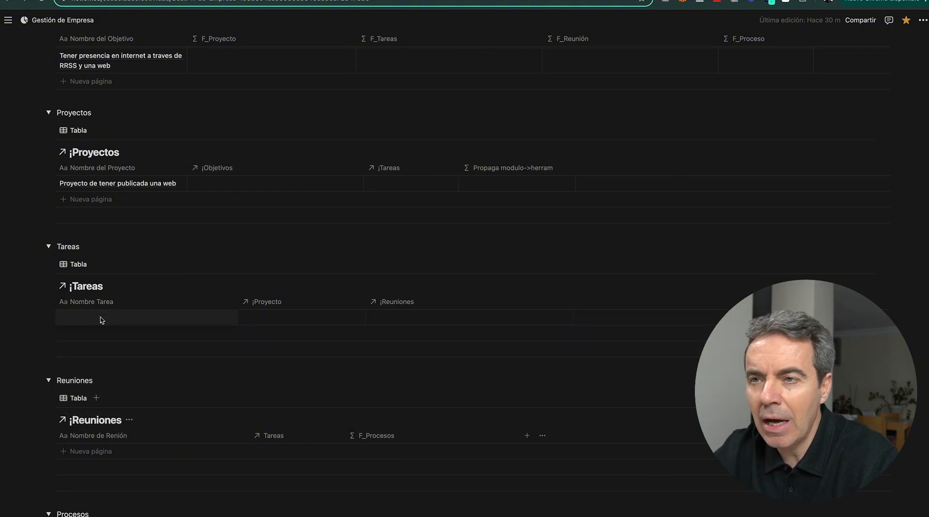
{"action": "type", "text": "Hacer un ba"}
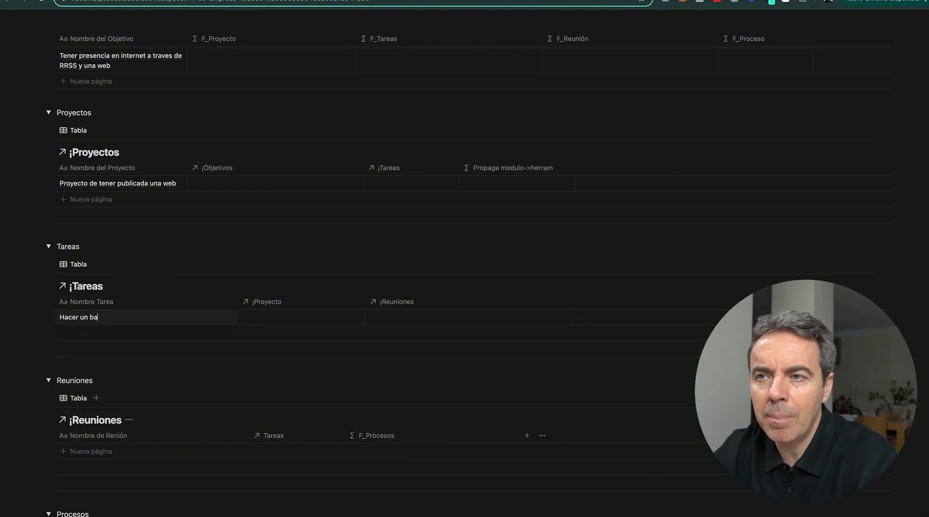
{"action": "type", "text": "ckup de mis datos hoy"}
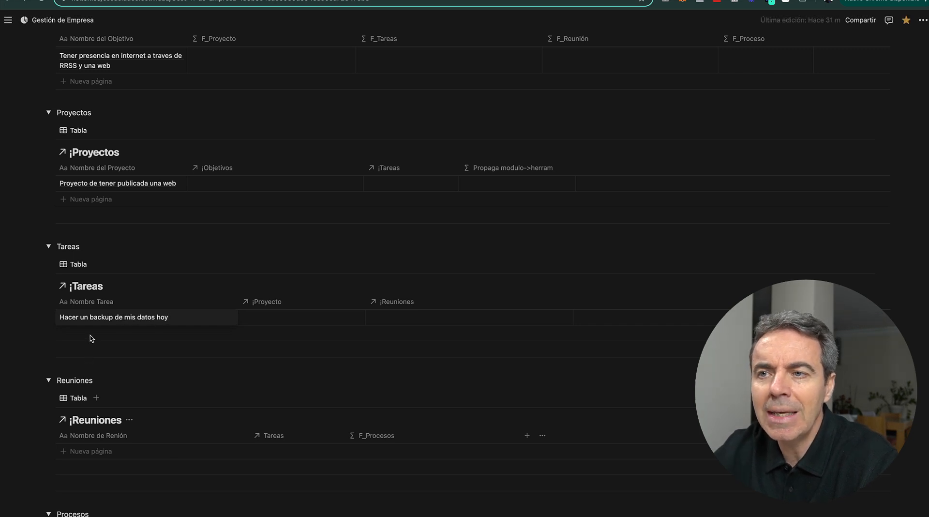
{"action": "key", "text": "Escape"}
Add a second task to the Tareas table named "Tarea nº 1 Comprar un dominio".
{"action": "left_click", "coordinate": [106, 335]}
{"action": "type", "text": "T"}
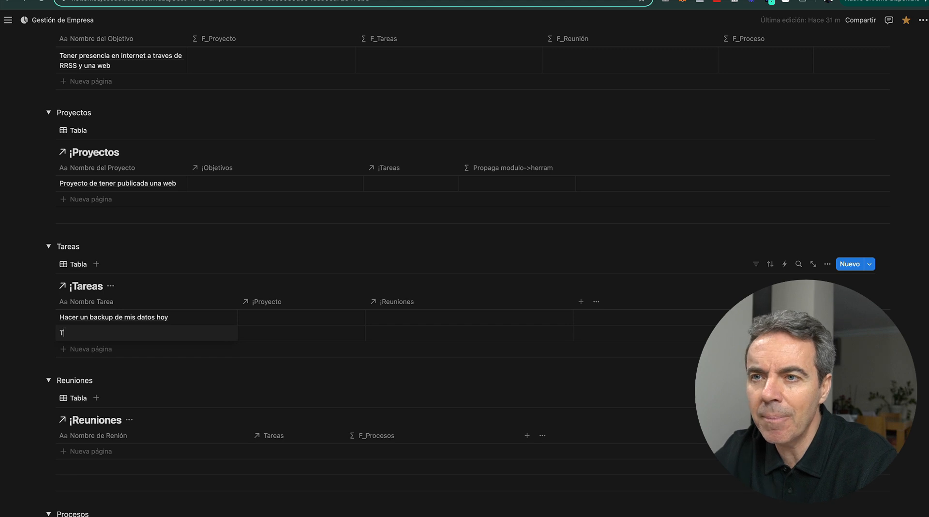
{"action": "type", "text": "area n"}
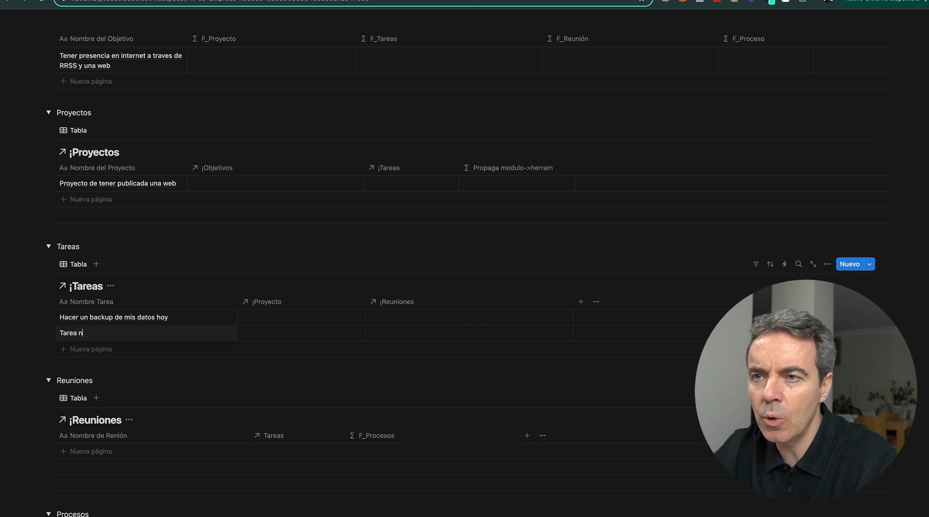
{"action": "type", "text": "º 1 "}
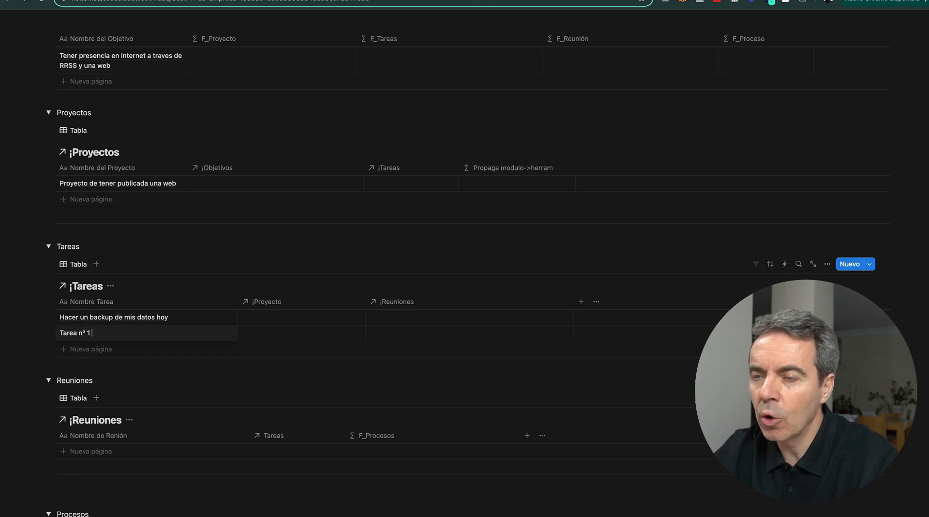
{"action": "type", "text": "Comprar un dom"}
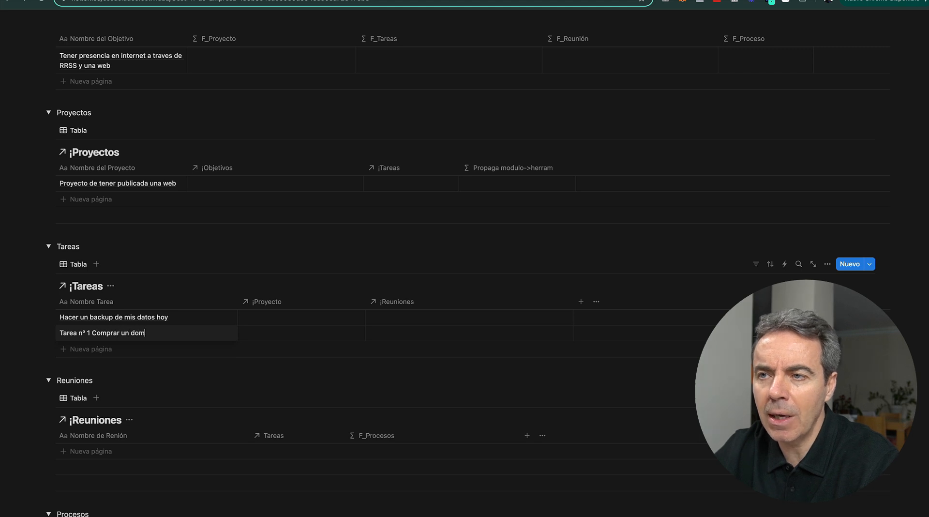
{"action": "type", "text": "inio"}
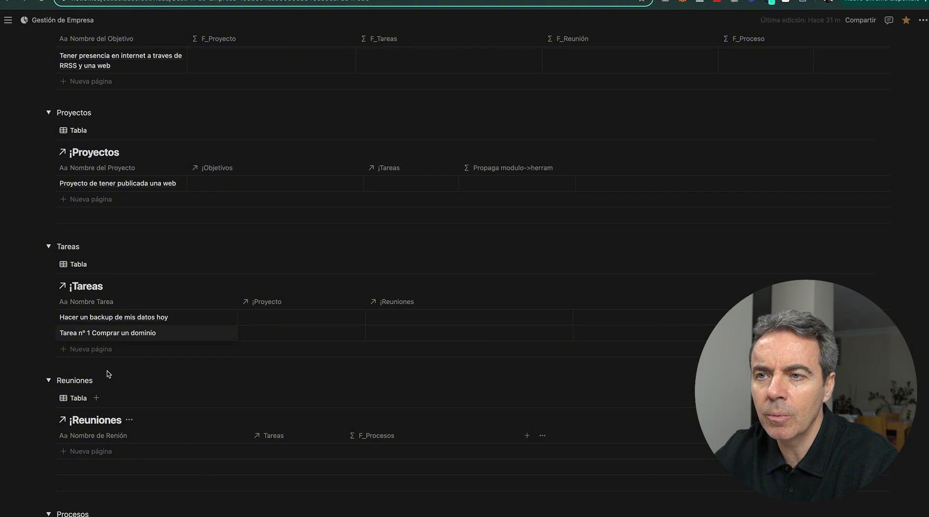
{"action": "key", "text": "Escape"}
Add a third task to the Tareas table named "Tarea nº 2 Adquirir hosting".
{"action": "left_click", "coordinate": [102, 349]}
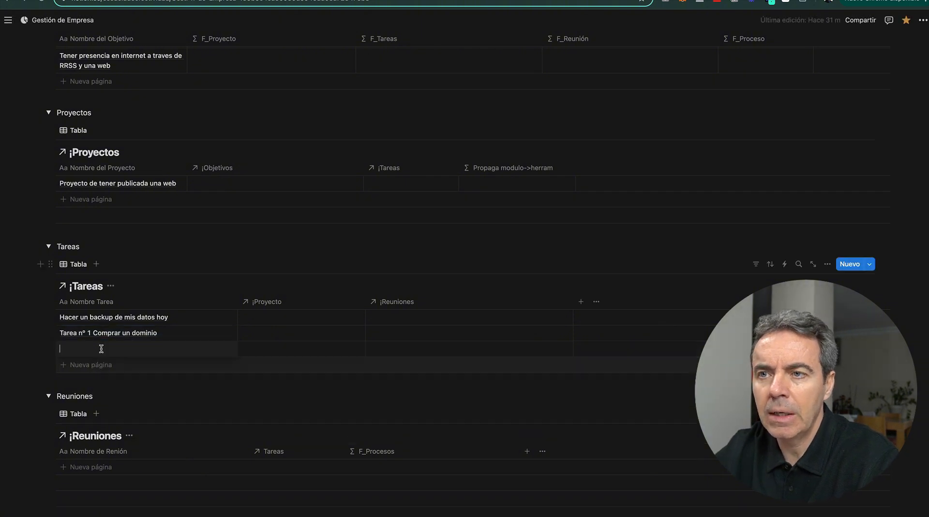
{"action": "type", "text": "Tarea n"}
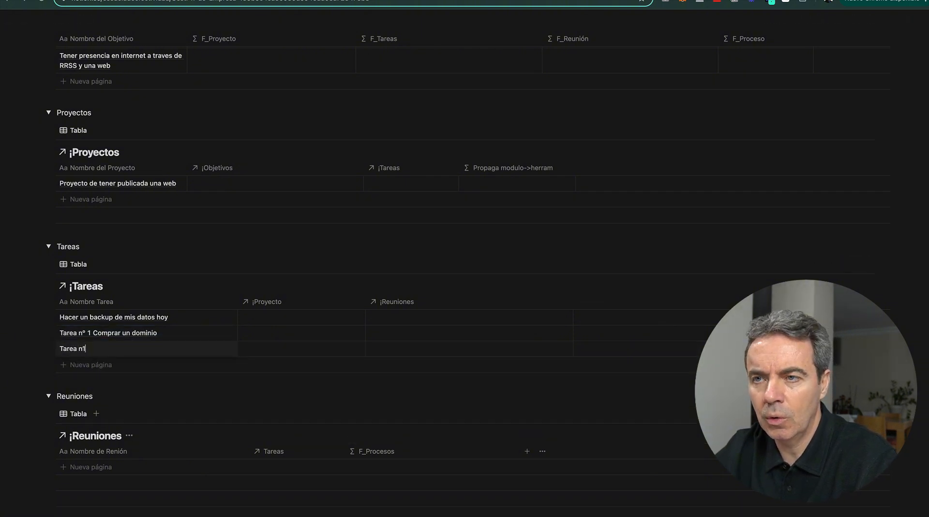
{"action": "type", "text": "º 2"}
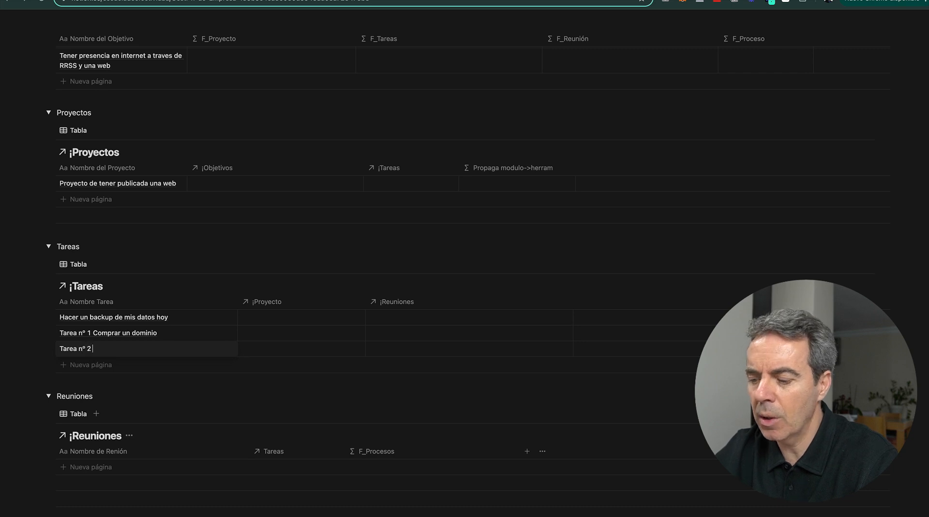
{"action": "type", "text": " Adqu"}
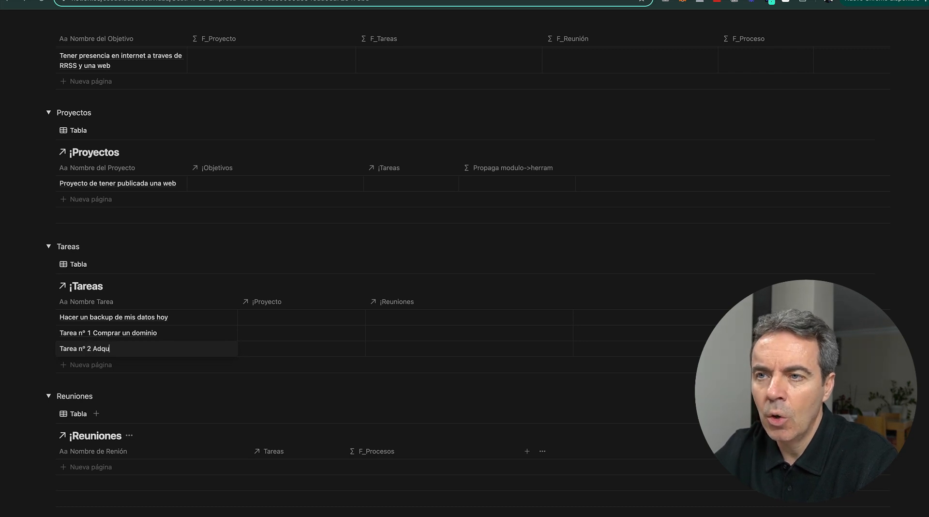
{"action": "type", "text": "iri un h"}
{"action": "key", "text": "BackSpace"}
{"action": "key", "text": "BackSpace"}
{"action": "key", "text": "BackSpace"}
{"action": "key", "text": "BackSpace"}
{"action": "key", "text": "BackSpace"}
{"action": "key", "text": "BackSpace"}
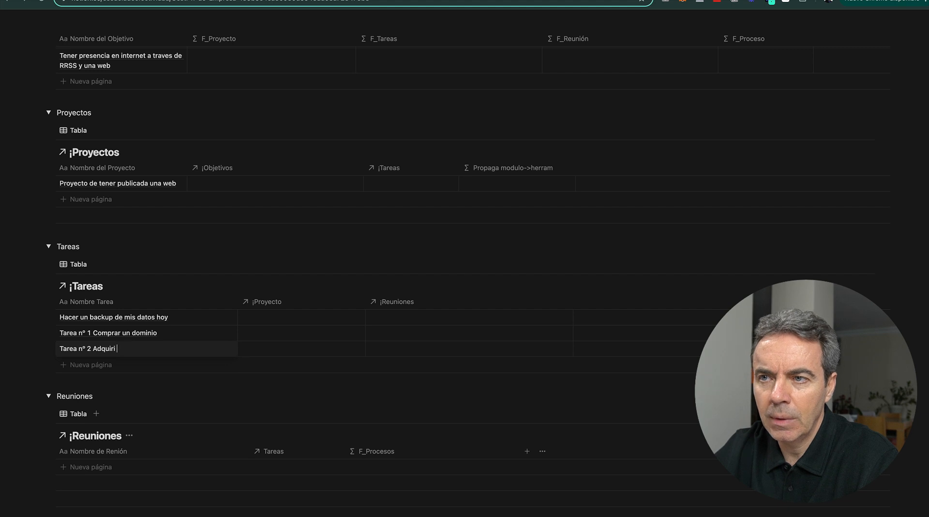
{"action": "type", "text": "ir hosting"}
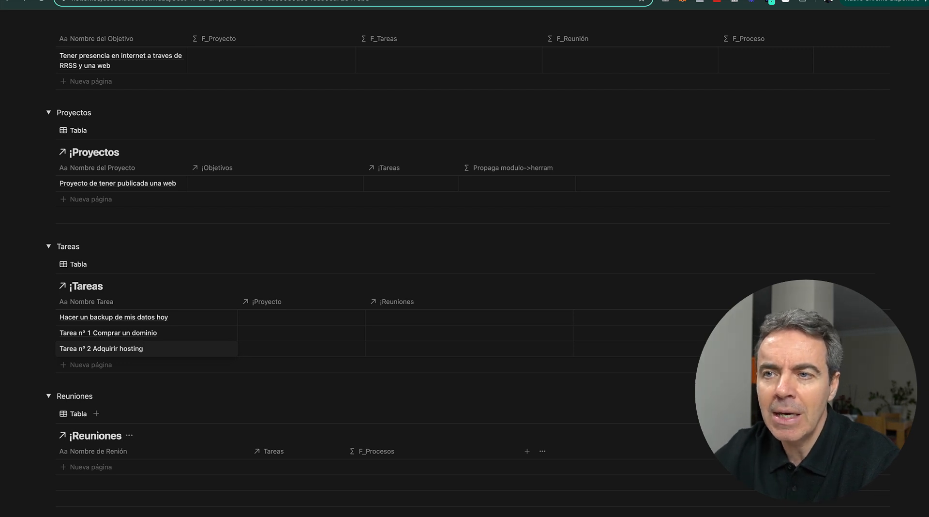
{"action": "key", "text": "Escape"}
Add a fourth task to the Tareas table named "Tarea nº 3 Publicar la web".
{"action": "left_click", "coordinate": [95, 365]}
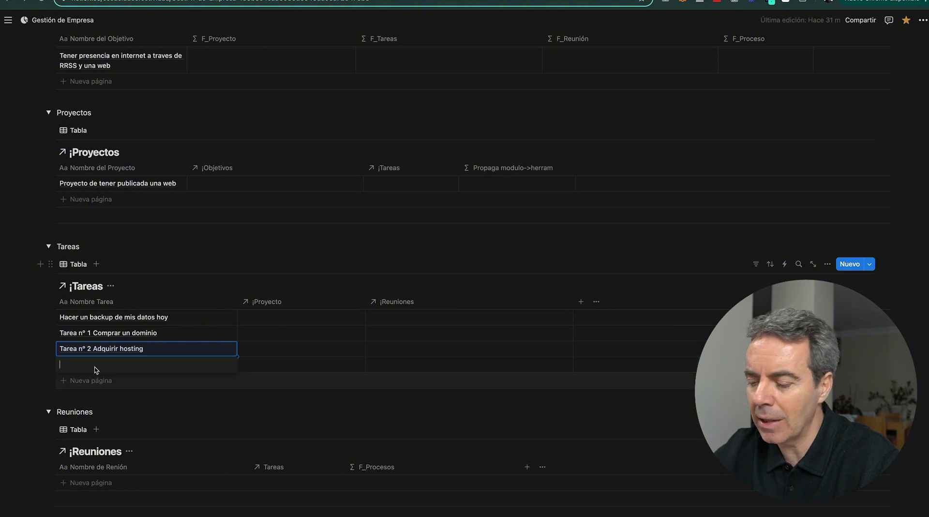
{"action": "type", "text": "Tarea n"}
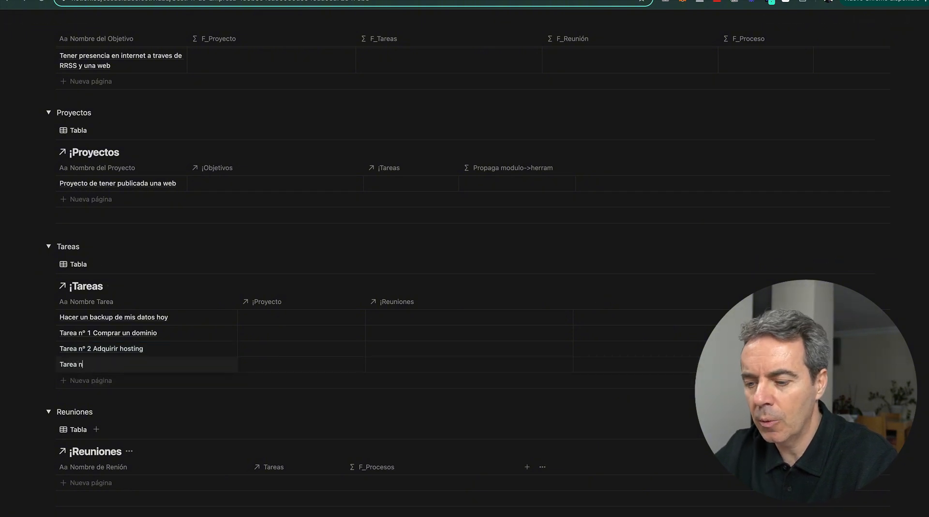
{"action": "type", "text": "º 3"}
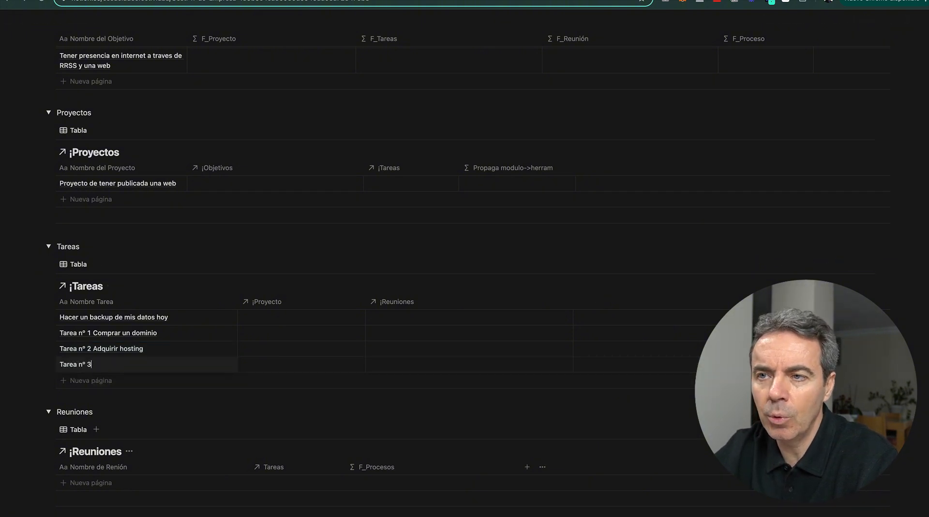
{"action": "type", "text": " Publicar la web"}
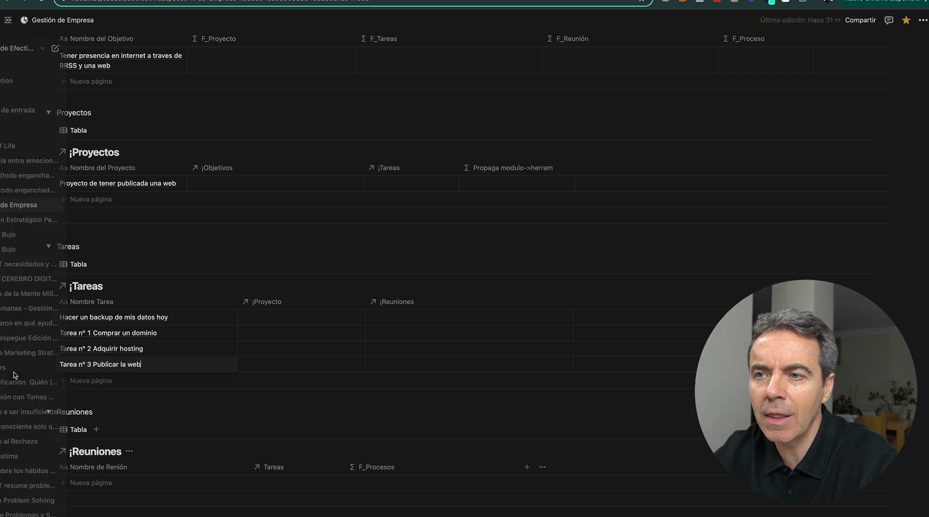
{"action": "key", "text": "Escape"}
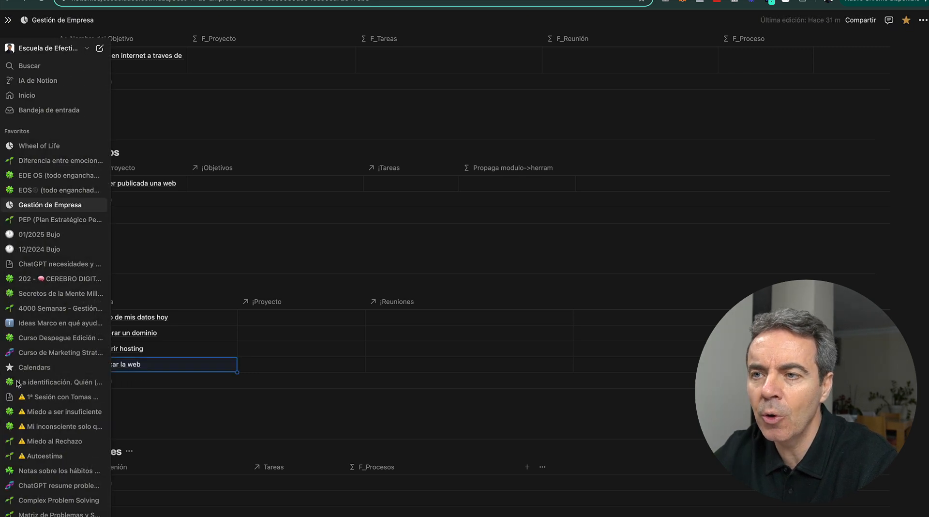
{"action": "left_click", "coordinate": [106, 395]}
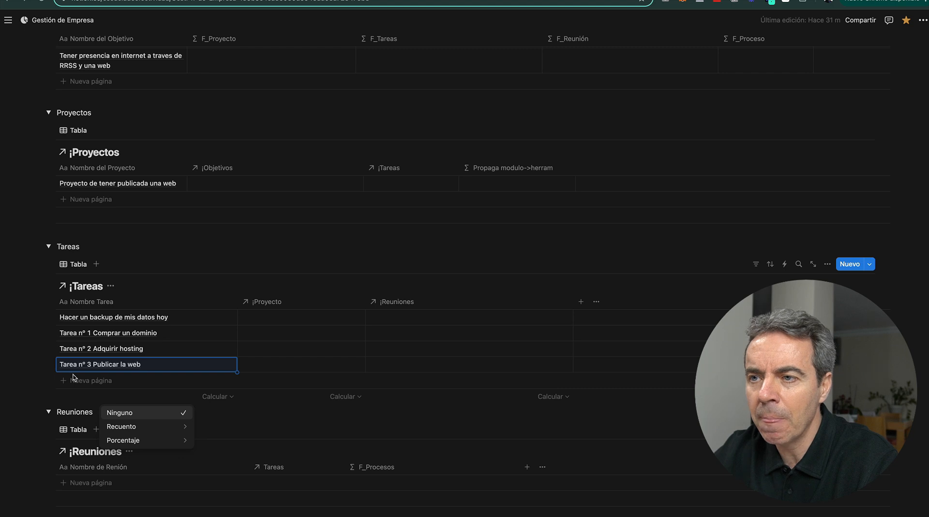
{"action": "left_click", "coordinate": [217, 409]}
{"action": "left_click", "coordinate": [218, 364]}
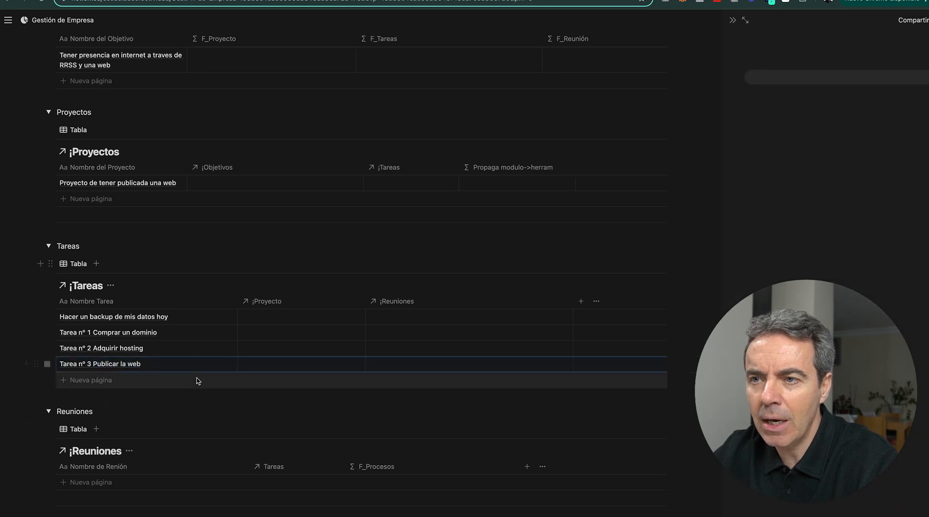
{"action": "scroll", "coordinate": [166, 407], "scroll_direction": "down", "scroll_amount": 4}
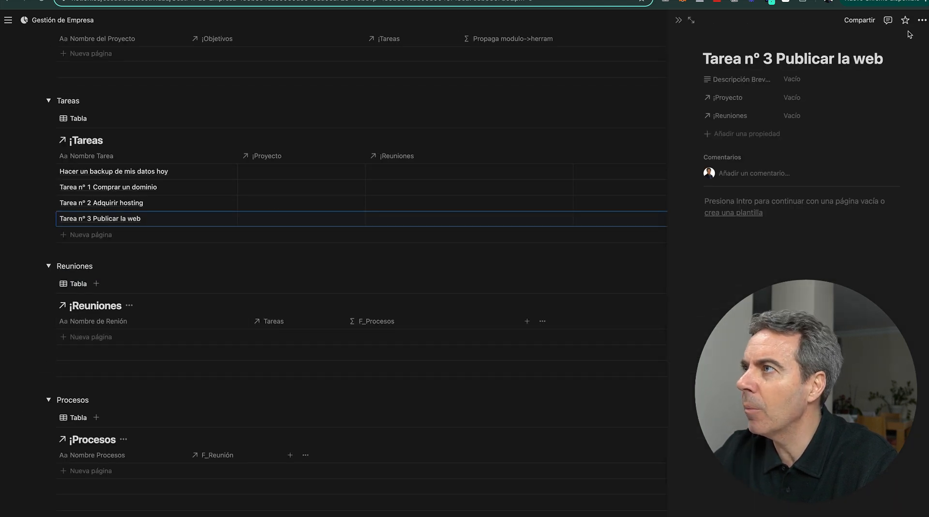
{"action": "left_click", "coordinate": [678, 20]}
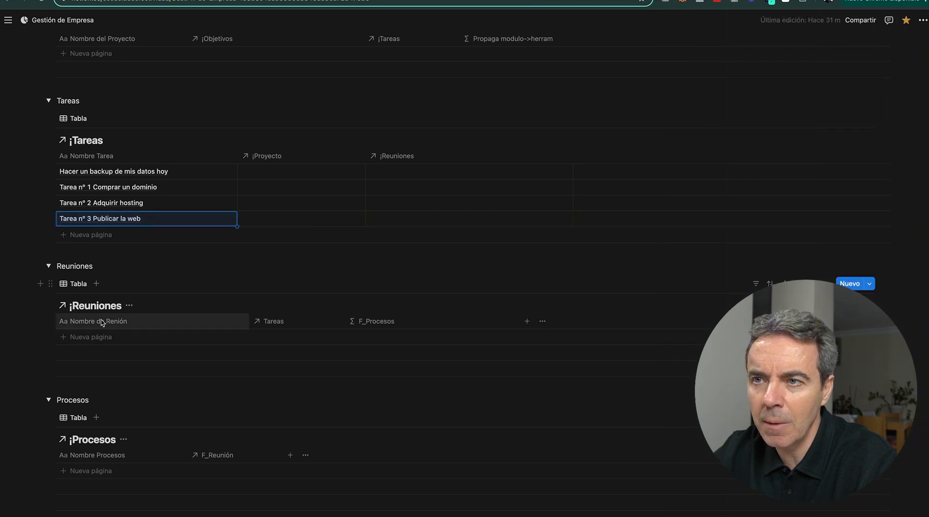
Add a meeting named "Reunión para planificar estrategia web" to the Reuniones table.
{"action": "left_click", "coordinate": [99, 341]}
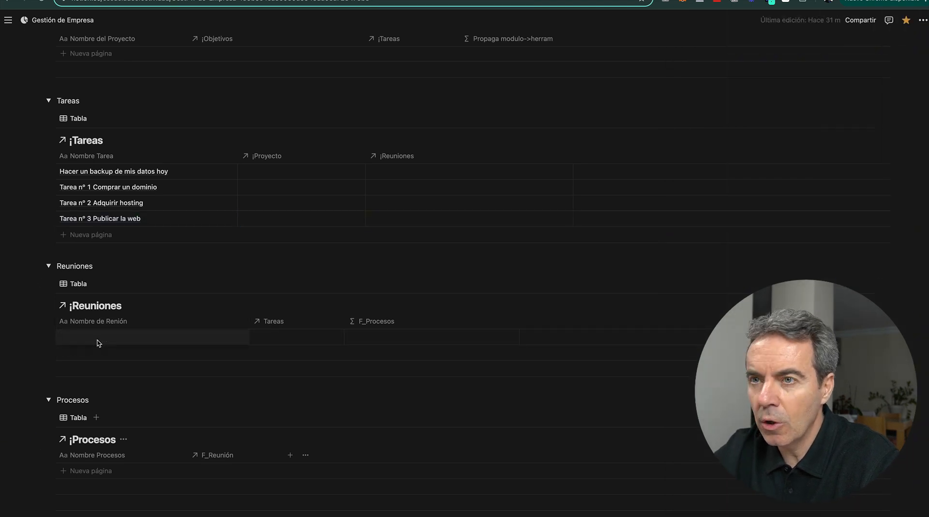
{"action": "type", "text": "Reunión para p"}
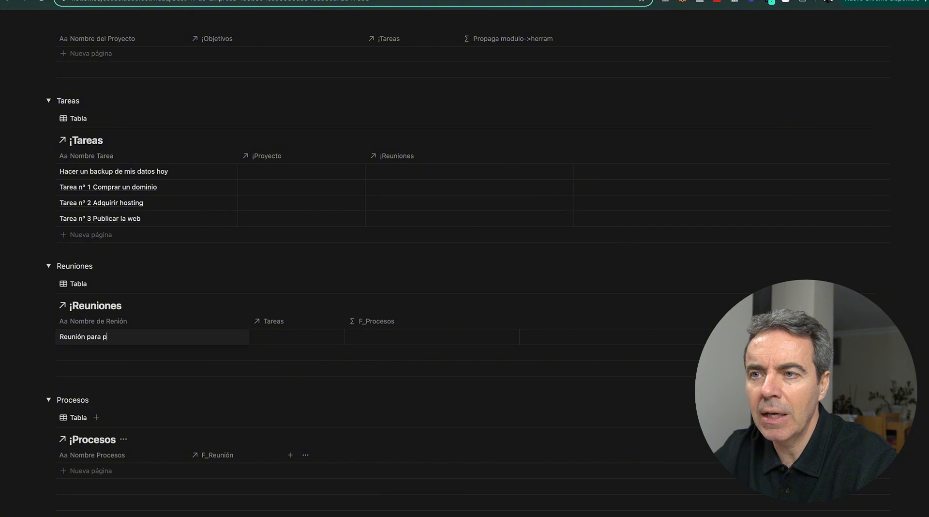
{"action": "type", "text": "lanificar estrate"}
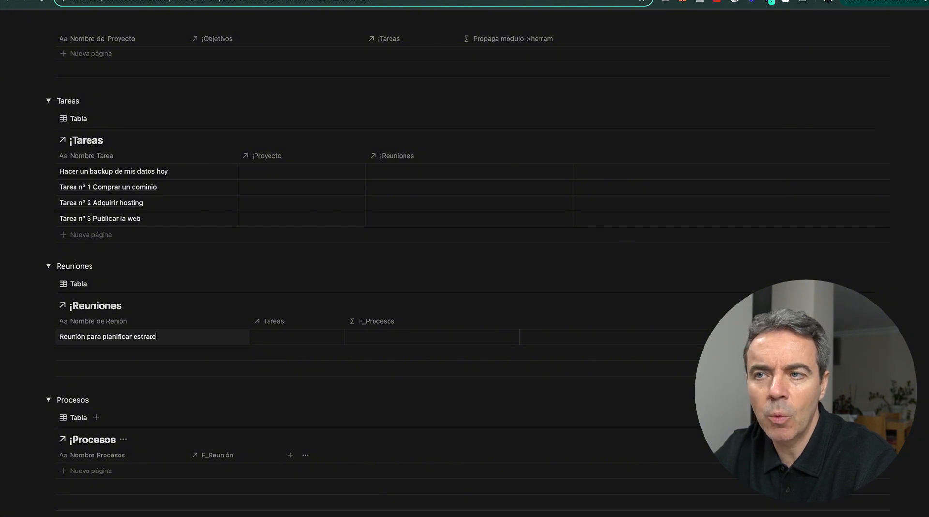
{"action": "type", "text": "gia web"}
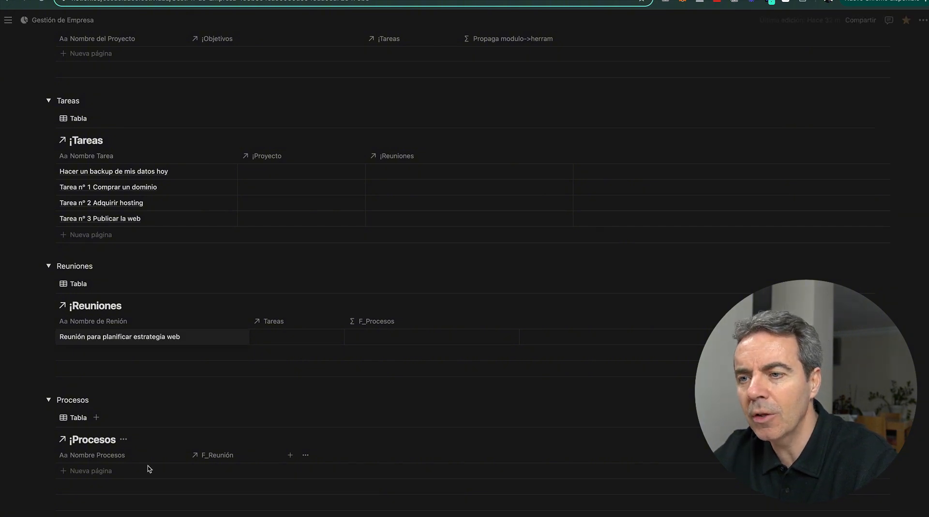
Add a process named "Proceso para celebración de reuniones en digital, por Zoom." to the Procesos table.
{"action": "left_click", "coordinate": [118, 472]}
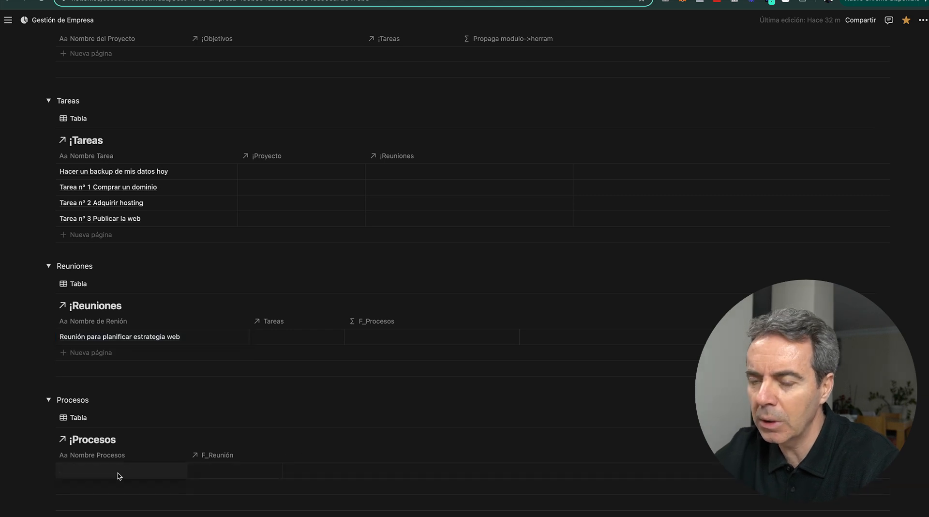
{"action": "type", "text": "Proceso para"}
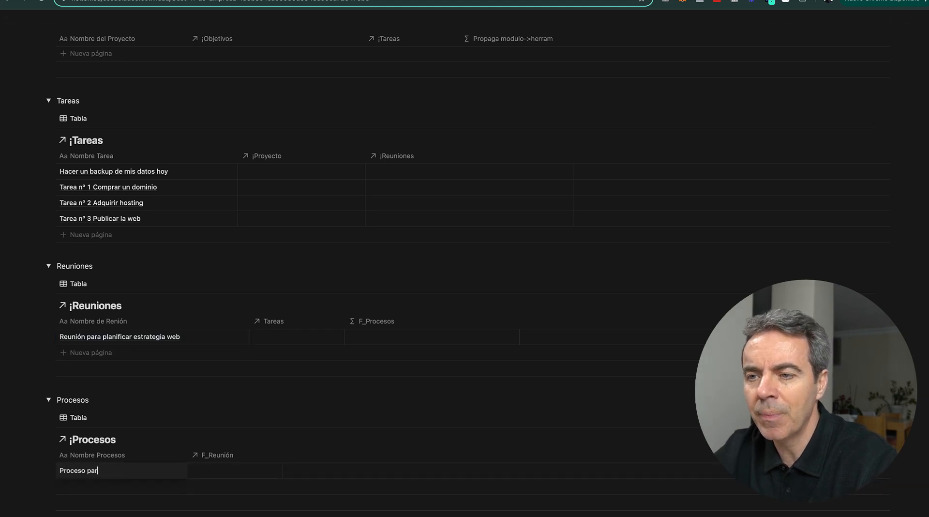
{"action": "type", "text": "bra"}
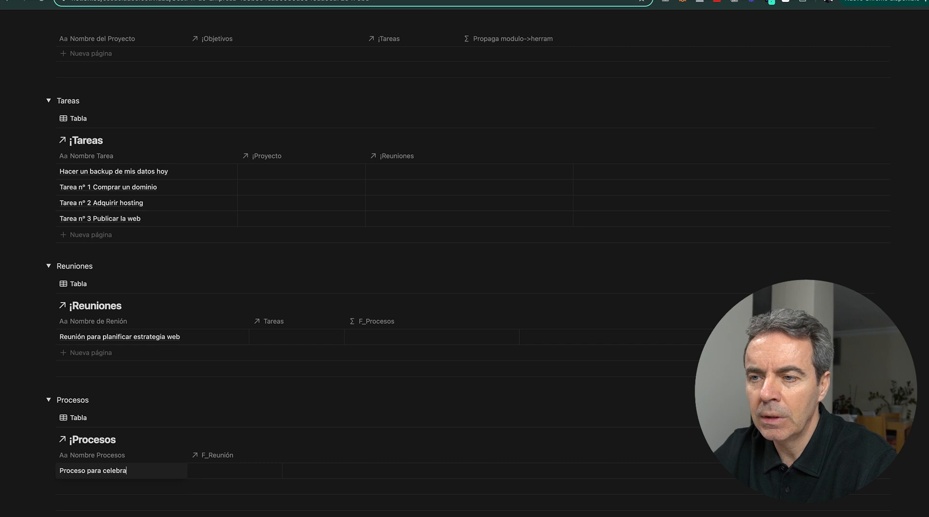
{"action": "type", "text": "ción de reuniones e"}
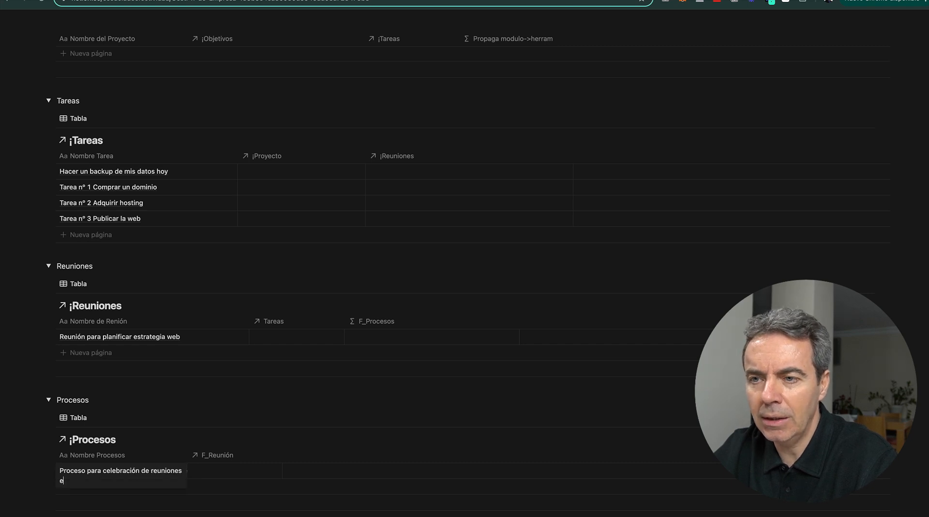
{"action": "type", "text": "n digital, po"}
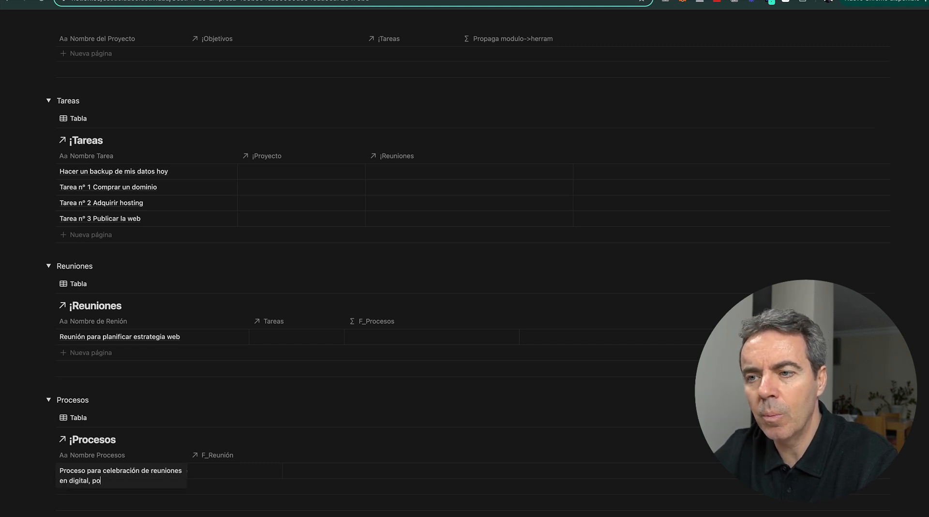
{"action": "type", "text": "r Zoom."}
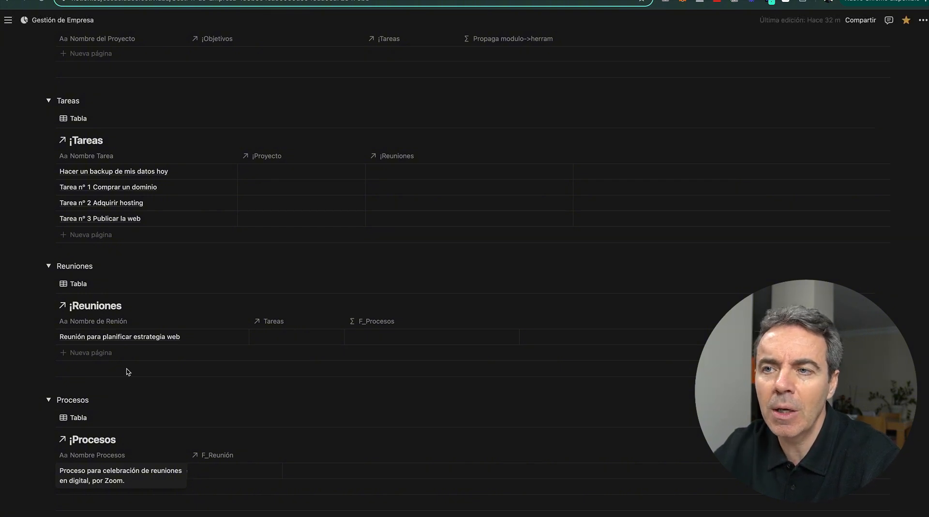
{"action": "key", "text": "Escape"}
Add a second meeting to the Reuniones table named "Reunión con un proveedor".
{"action": "left_click", "coordinate": [102, 354]}
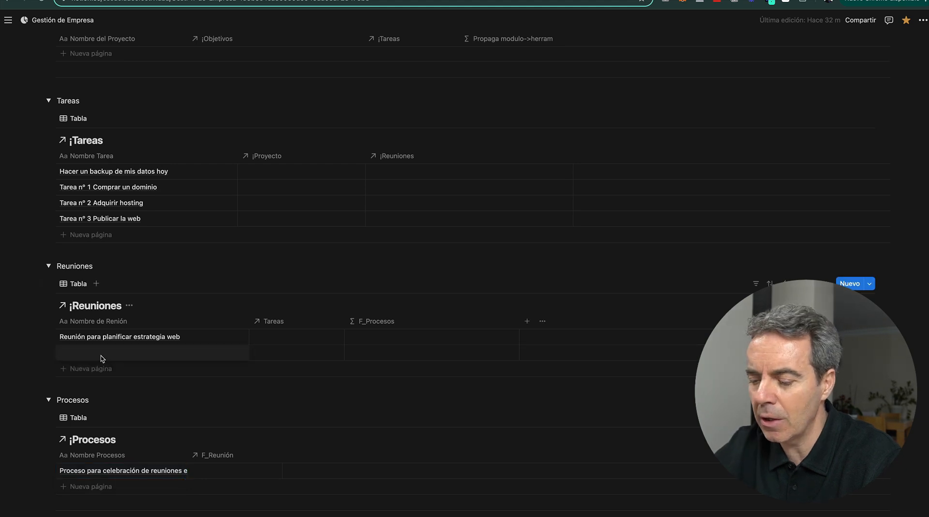
{"action": "type", "text": "Reunión con "}
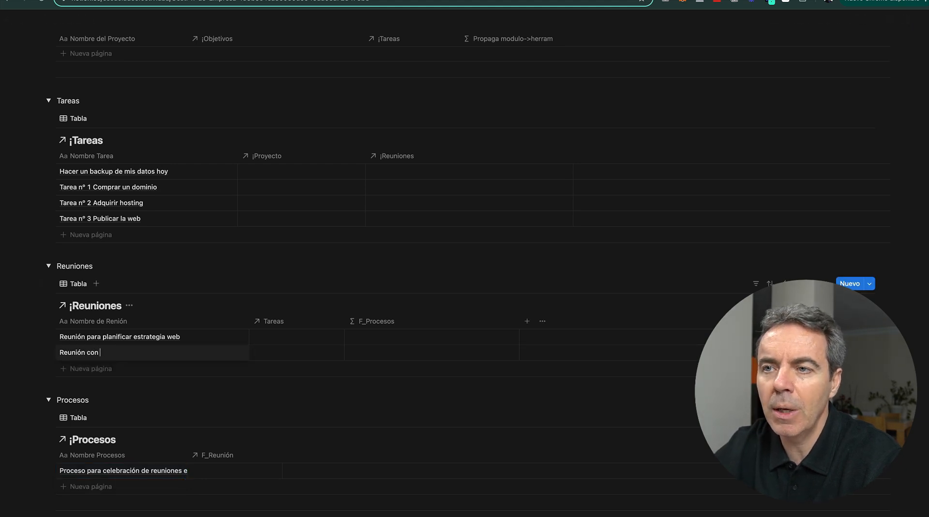
{"action": "type", "text": "un proveedro"}
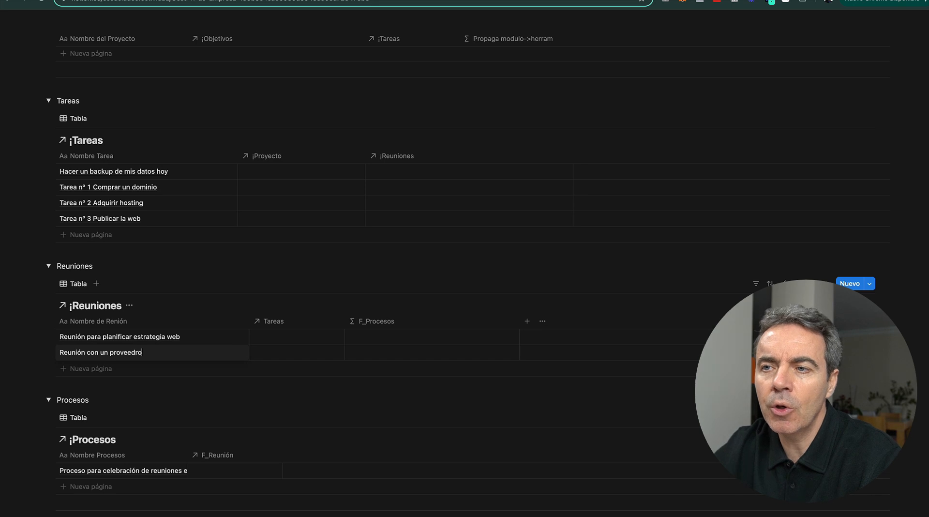
{"action": "key", "text": "BackSpace"}
{"action": "key", "text": "BackSpace"}
{"action": "type", "text": "or"}
{"action": "key", "text": "Escape"}
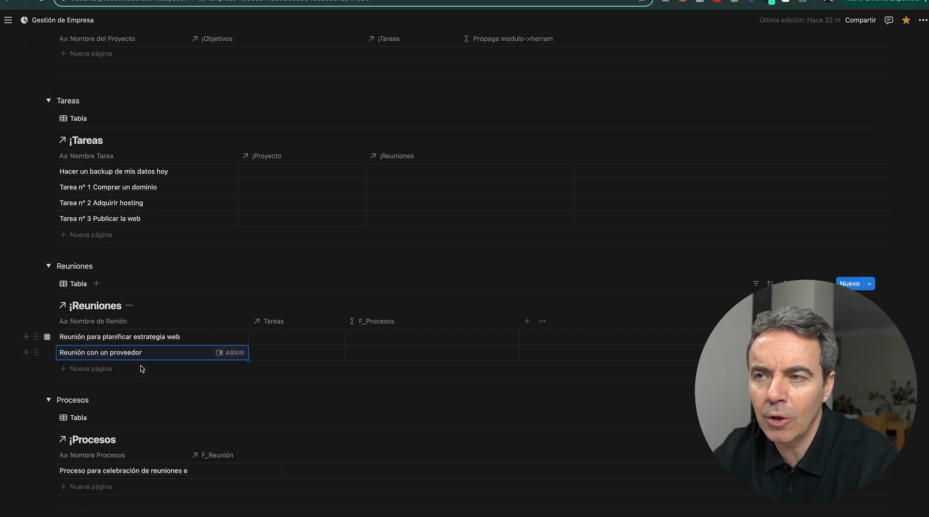
Open the "Reunión con un proveedor" meeting page and write "Nos reunimos en tal fecha" as its first line.
{"action": "left_click", "coordinate": [234, 353]}
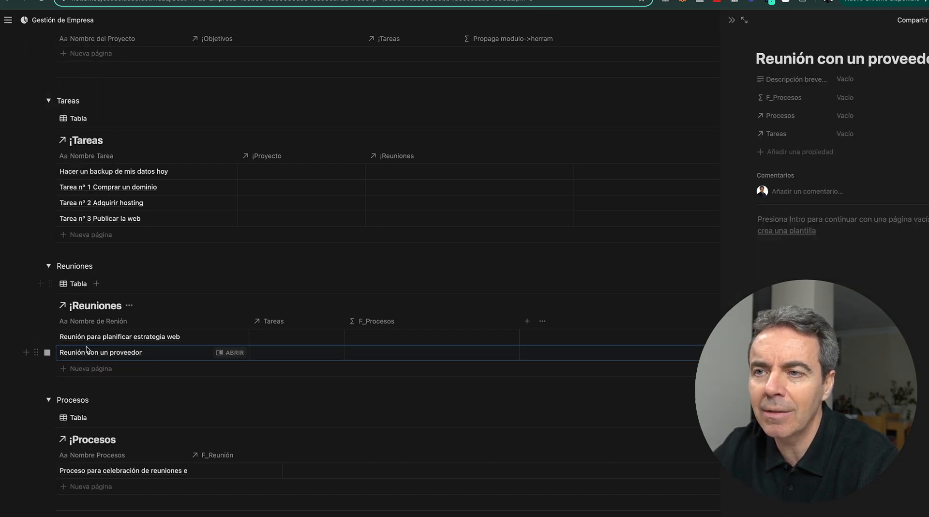
{"action": "key", "text": "Return"}
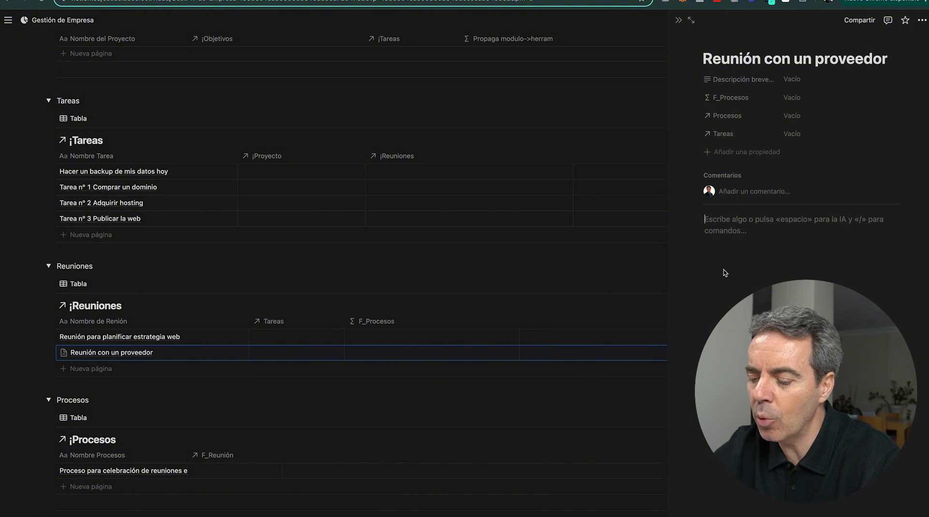
{"action": "type", "text": "Nos "}
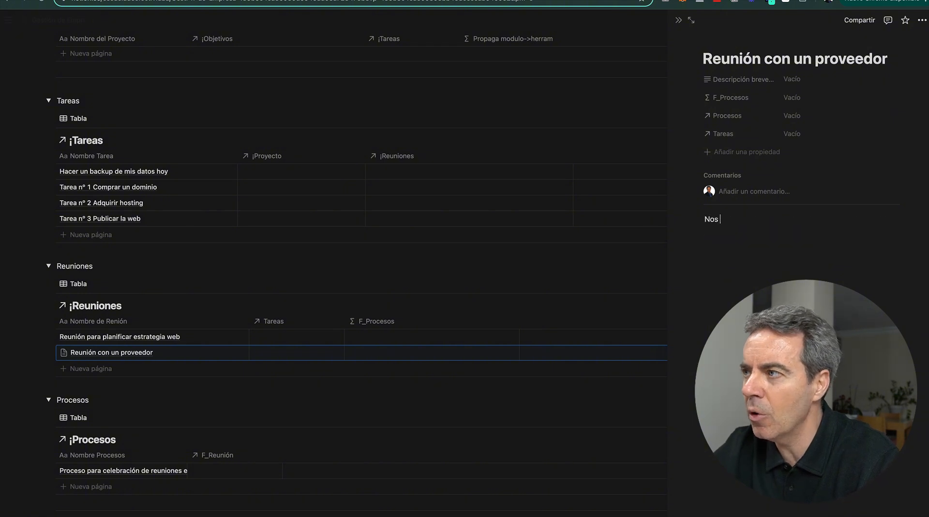
{"action": "type", "text": "reunimos "}
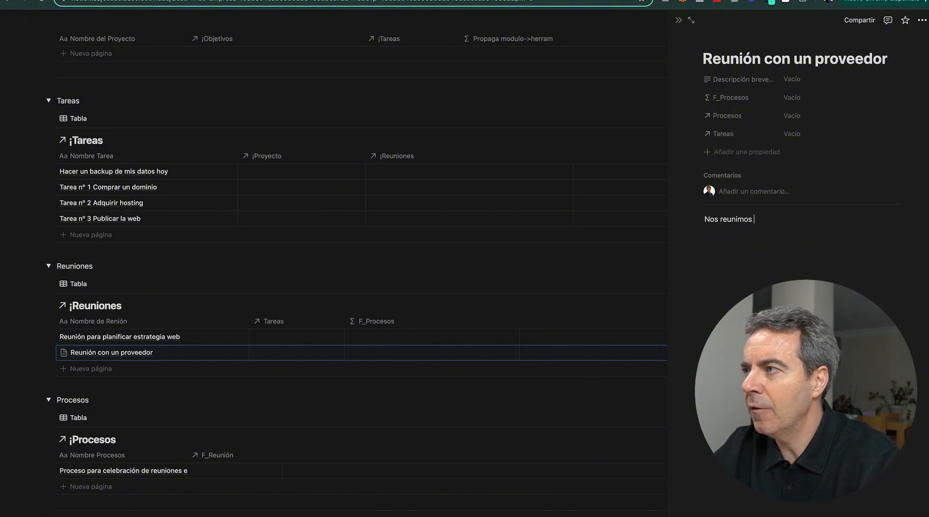
{"action": "type", "text": "en tal fecha"}
{"action": "key", "text": "Return"}
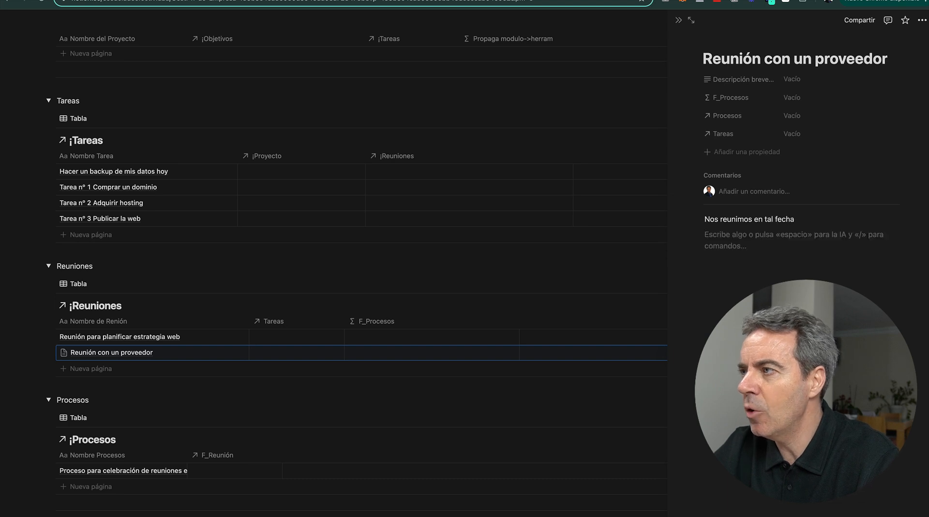
Add the lines "Acordamos", "Acuerdo 1" and "Acuerdo 2" to the supplier meeting's notes and close its page.
{"action": "type", "text": "Acordamos"}
{"action": "key", "text": "Return"}
{"action": "type", "text": "Ac"}
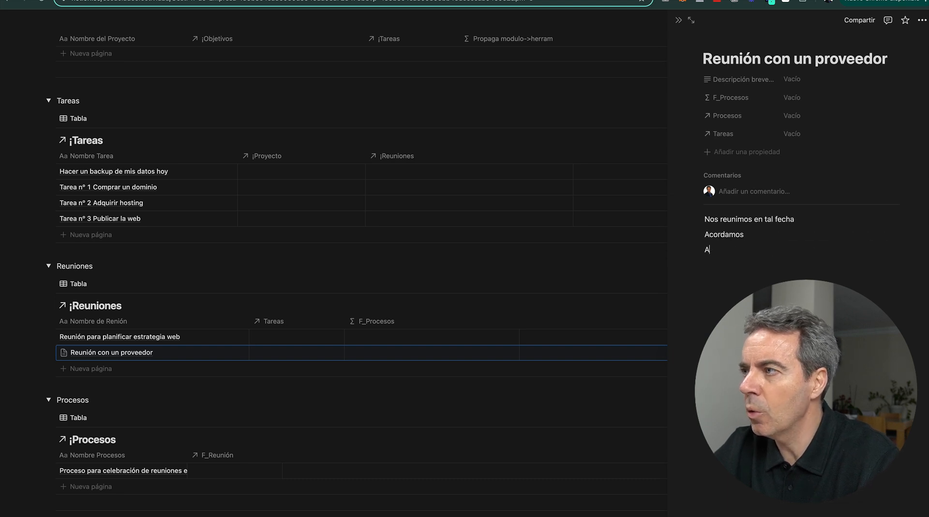
{"action": "type", "text": "uerdo 1"}
{"action": "key", "text": "Return"}
{"action": "type", "text": "Acue"}
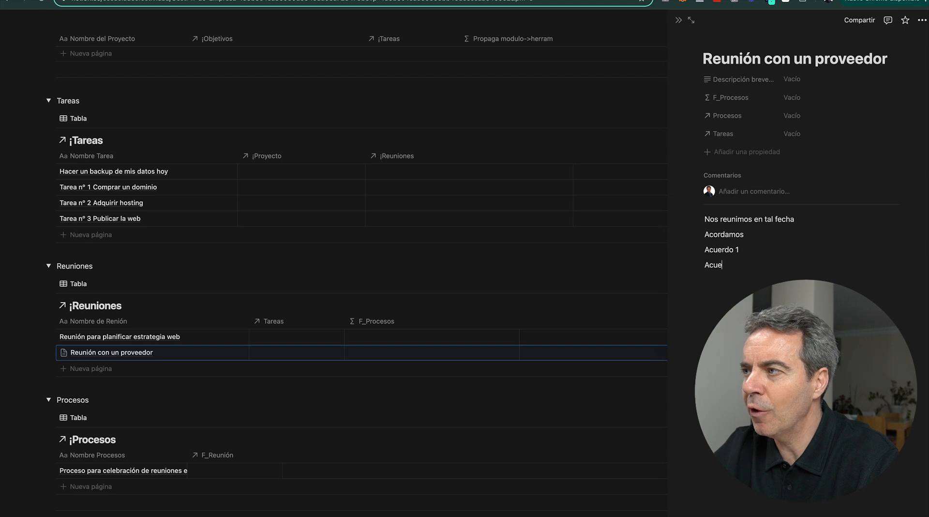
{"action": "type", "text": "rdos 2"}
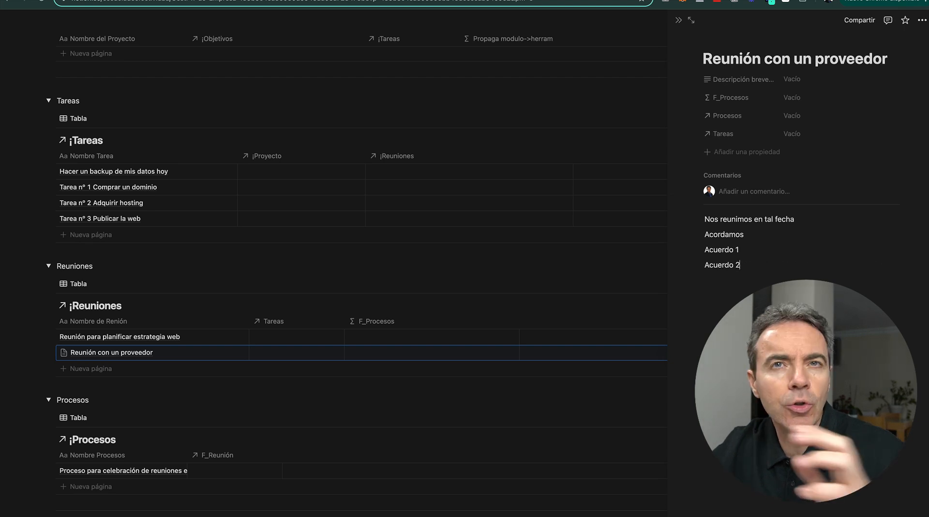
{"action": "key", "text": "Return"}
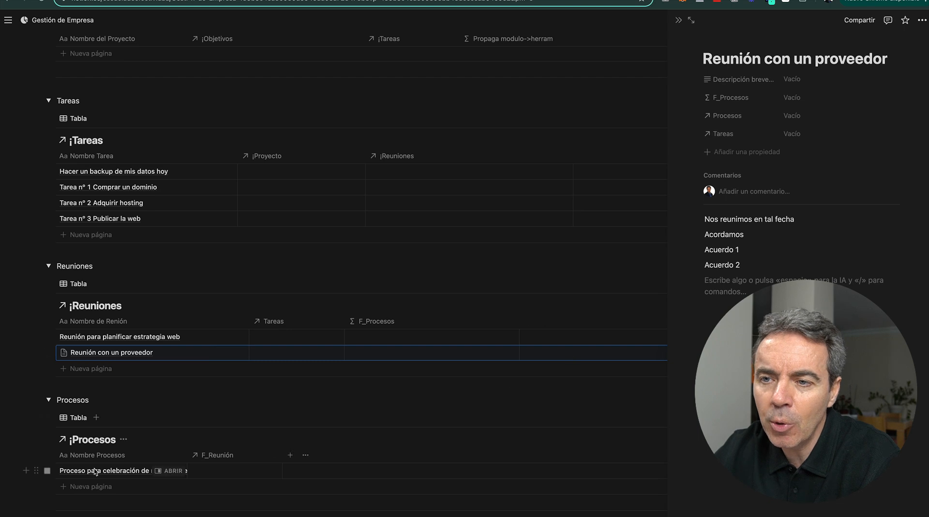
{"action": "left_click", "coordinate": [21, 499]}
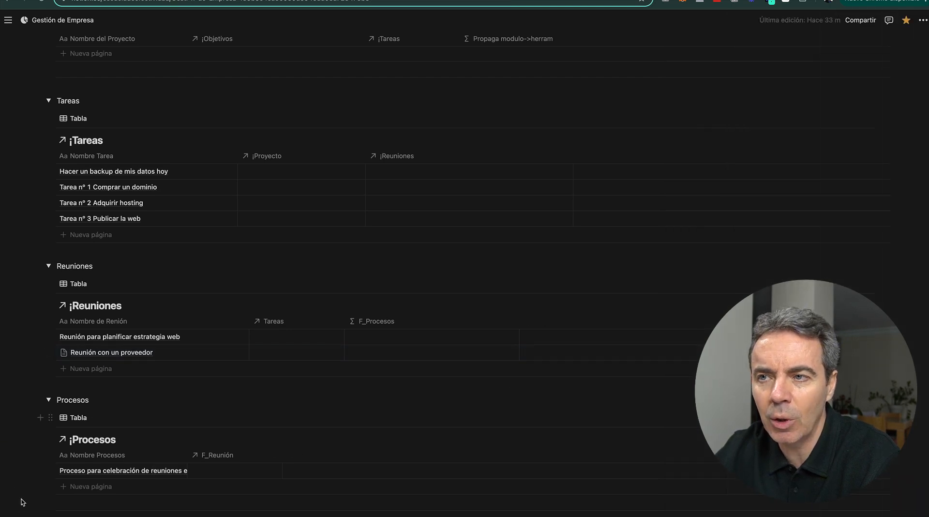
Link the tasks "Tarea nº 1 Comprar un dominio", "Tarea nº 2 Adquirir hosting" and "Tarea nº 3 Publicar la web" to the web publishing project.
{"action": "scroll", "coordinate": [159, 325], "scroll_direction": "up", "scroll_amount": 3}
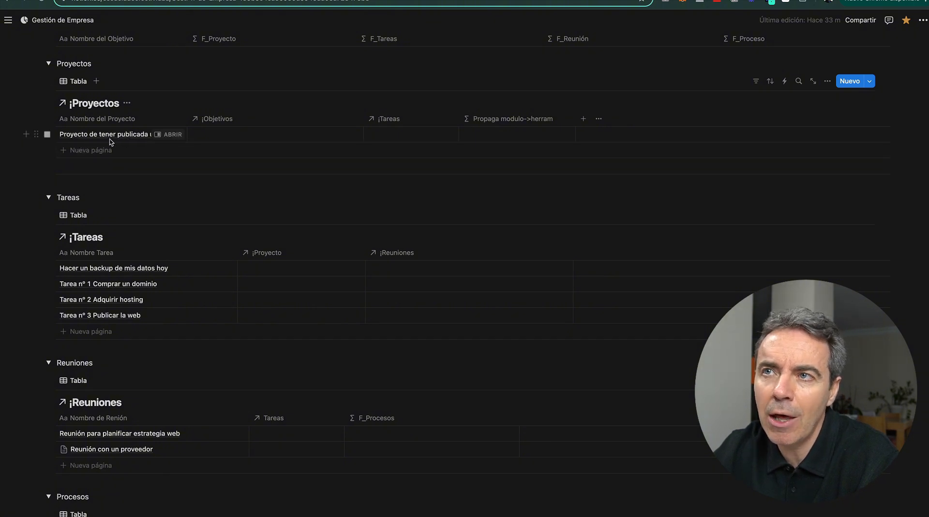
{"action": "left_click", "coordinate": [400, 135]}
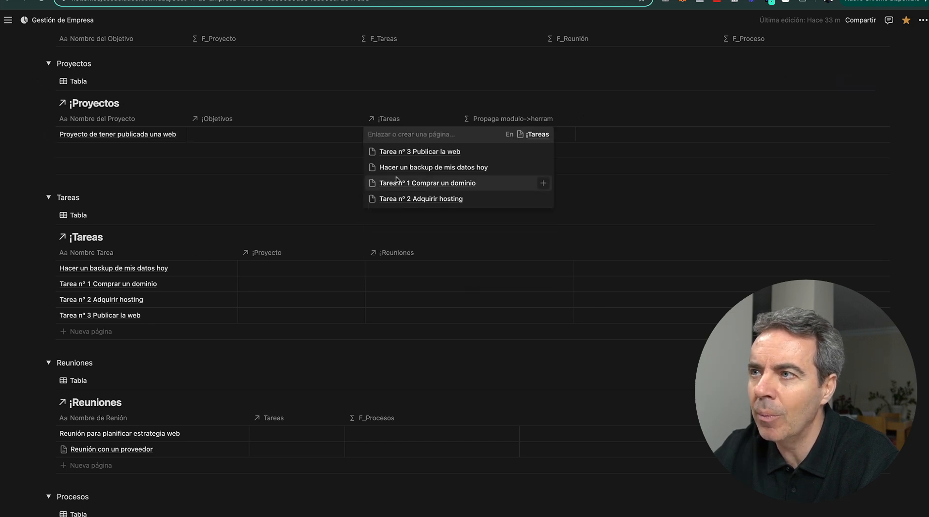
{"action": "left_click", "coordinate": [409, 188]}
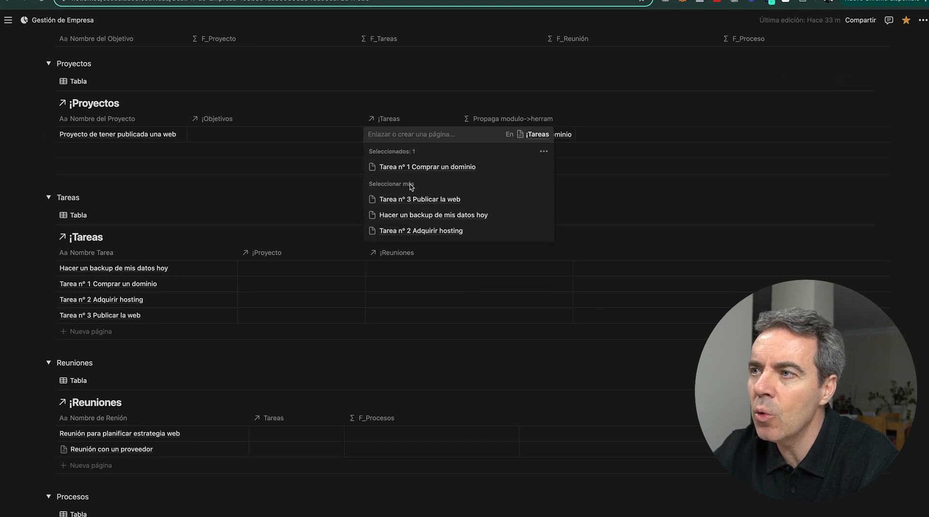
{"action": "left_click", "coordinate": [409, 232]}
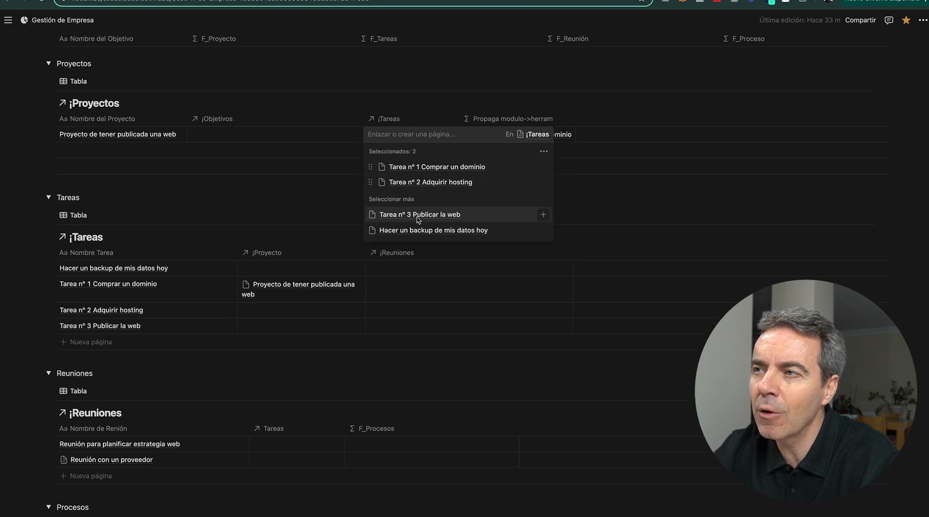
{"action": "left_click", "coordinate": [417, 216]}
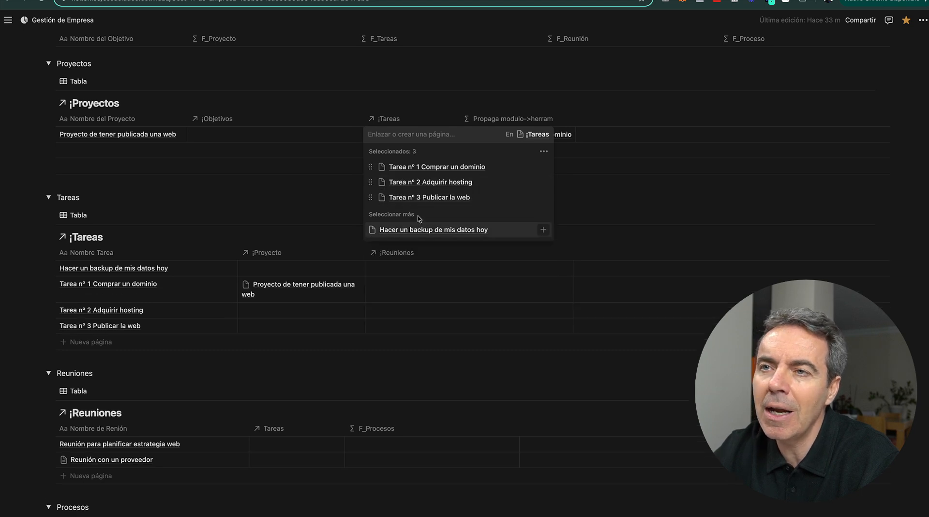
{"action": "left_click", "coordinate": [18, 257]}
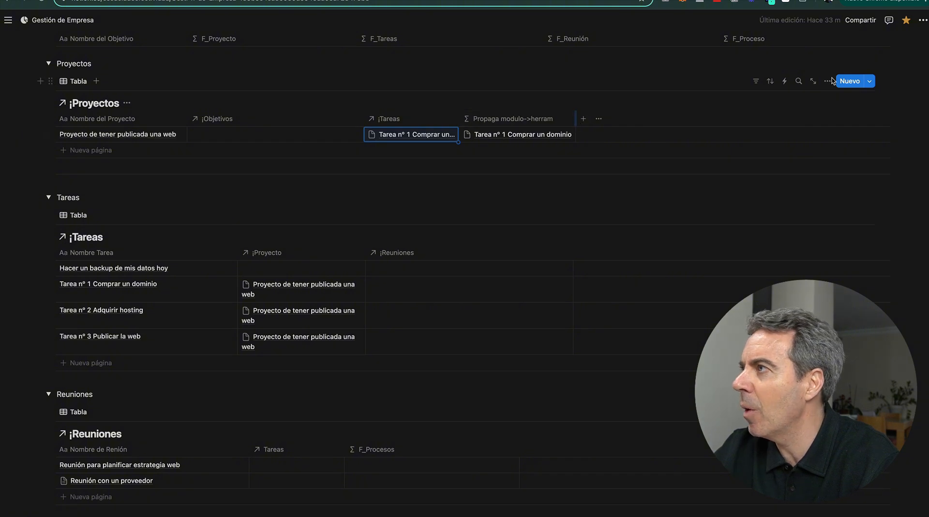
Turn on Ajustar todas las columnas for the Proyectos table and hide its ¡Tareas column.
{"action": "left_click", "coordinate": [923, 20]}
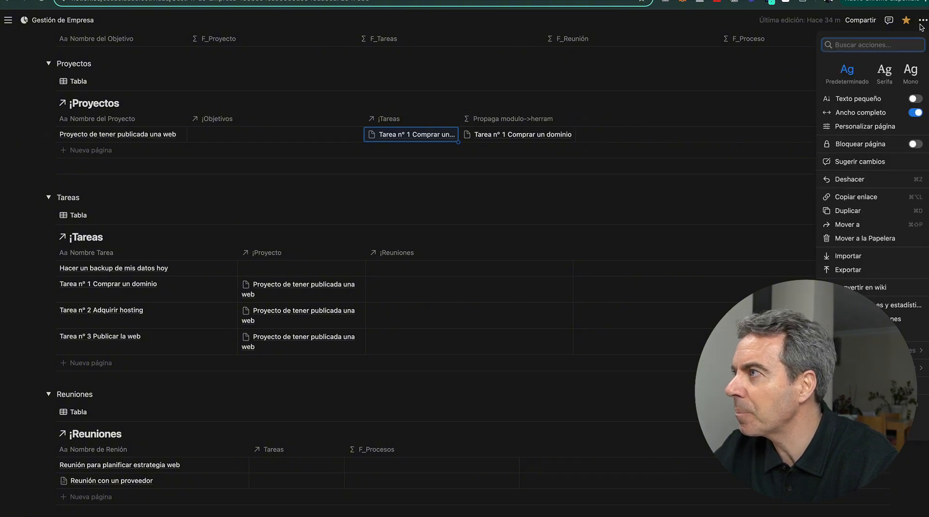
{"action": "key", "text": "Escape"}
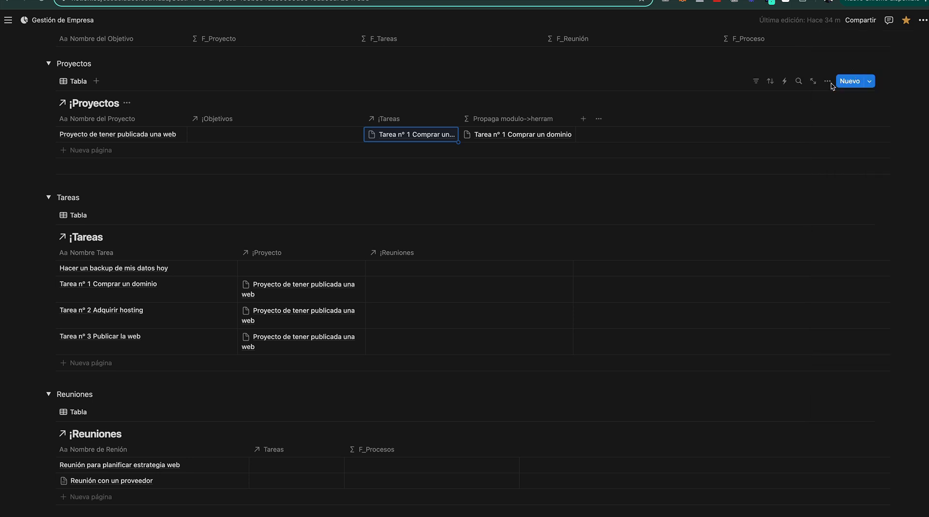
{"action": "left_click", "coordinate": [828, 81]}
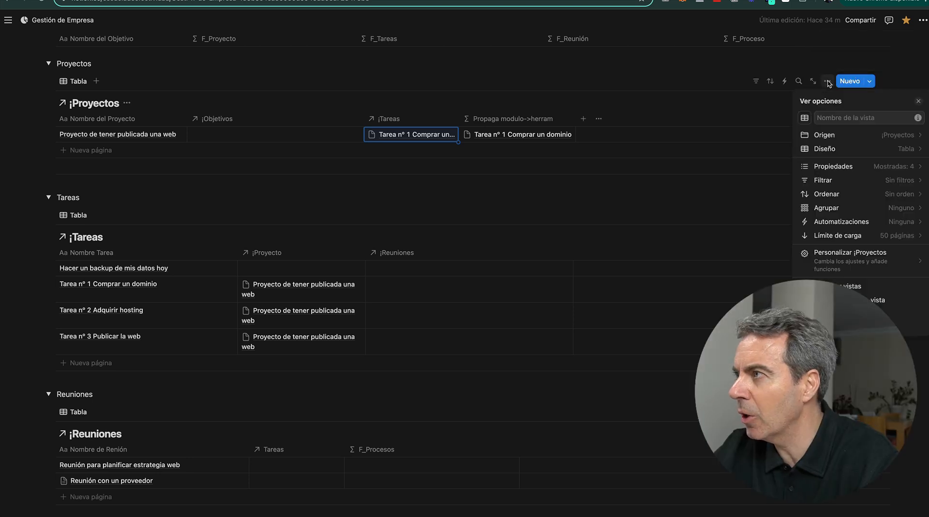
{"action": "left_click", "coordinate": [832, 149]}
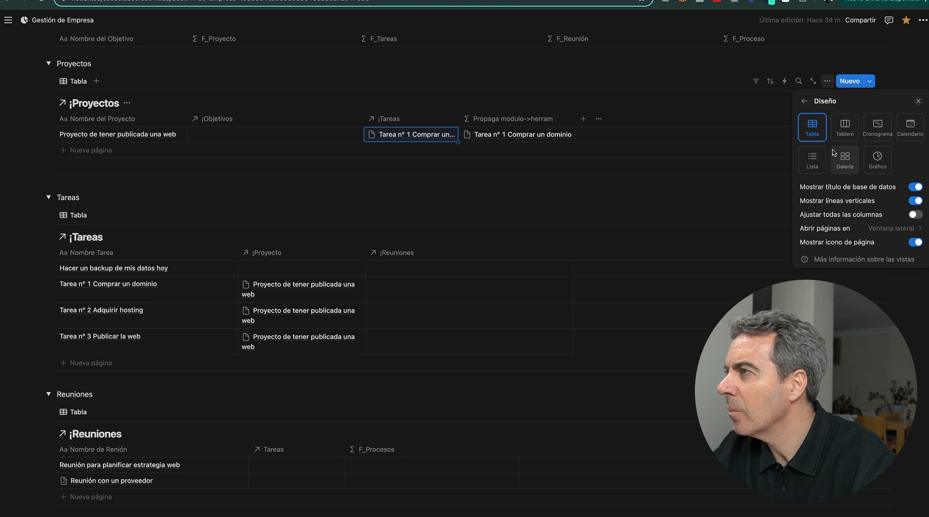
{"action": "left_click", "coordinate": [916, 215]}
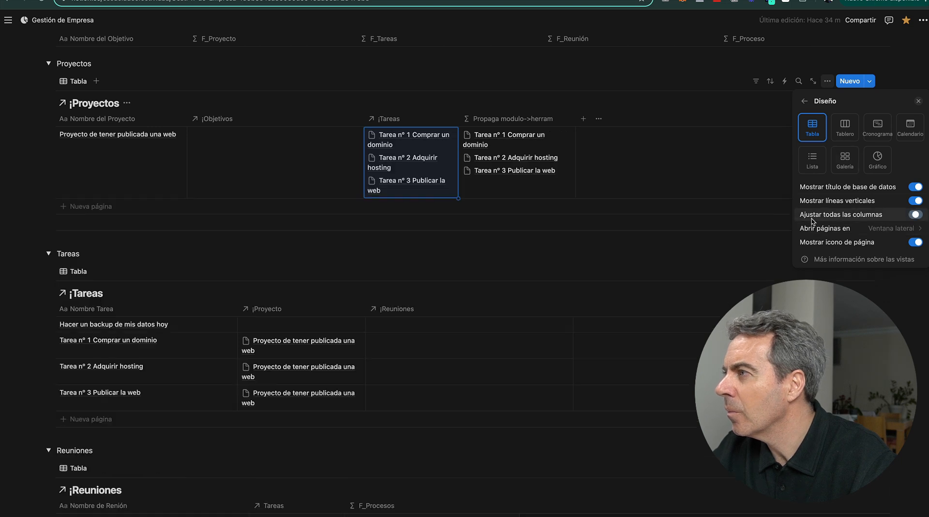
{"action": "left_click", "coordinate": [646, 245]}
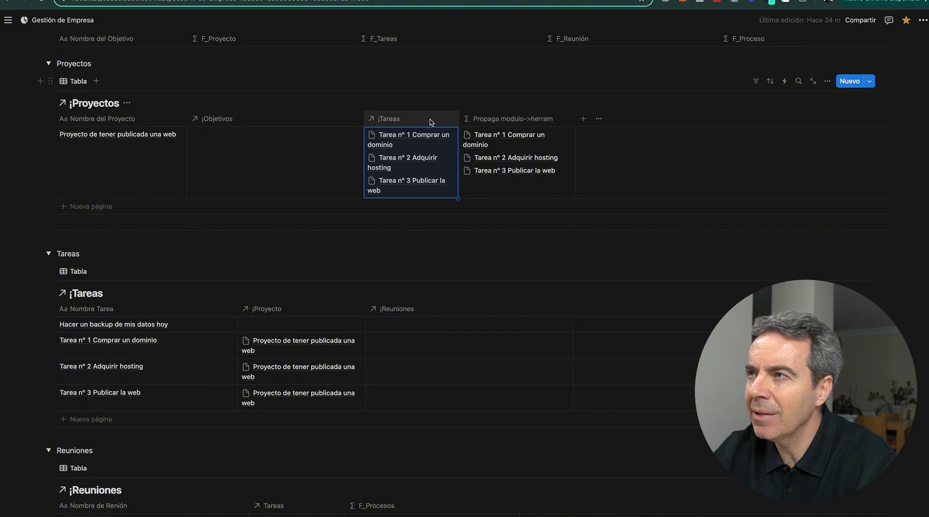
{"action": "left_click", "coordinate": [400, 121]}
{"action": "left_click", "coordinate": [407, 217]}
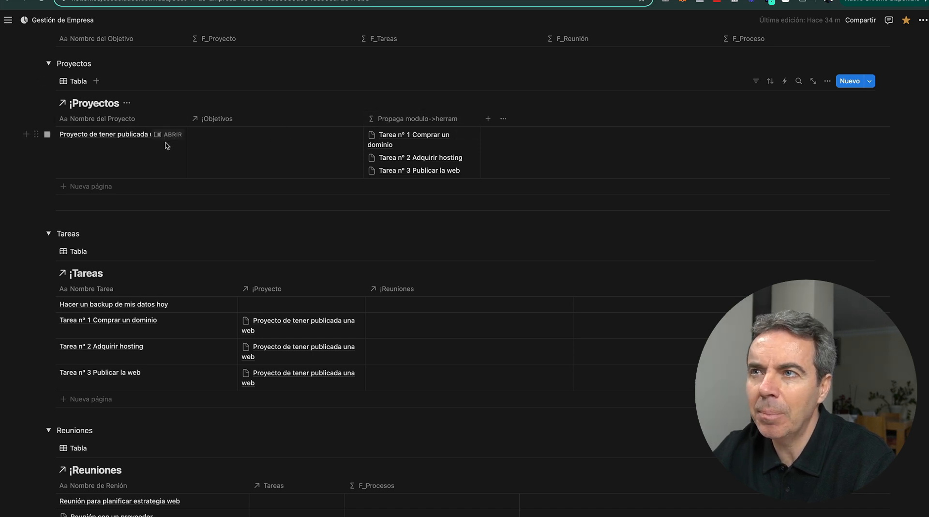
{"action": "scroll", "coordinate": [168, 316], "scroll_direction": "up", "scroll_amount": 3}
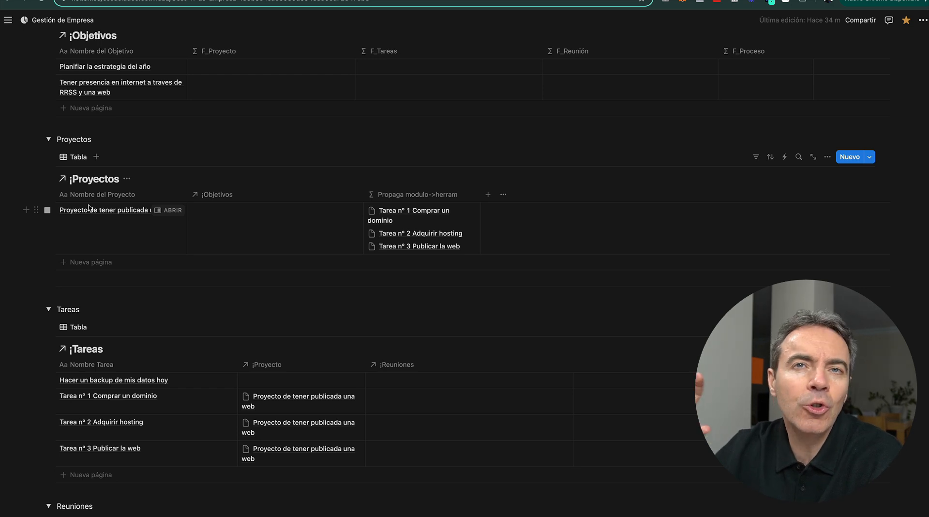
{"action": "scroll", "coordinate": [103, 200], "scroll_direction": "up", "scroll_amount": 3}
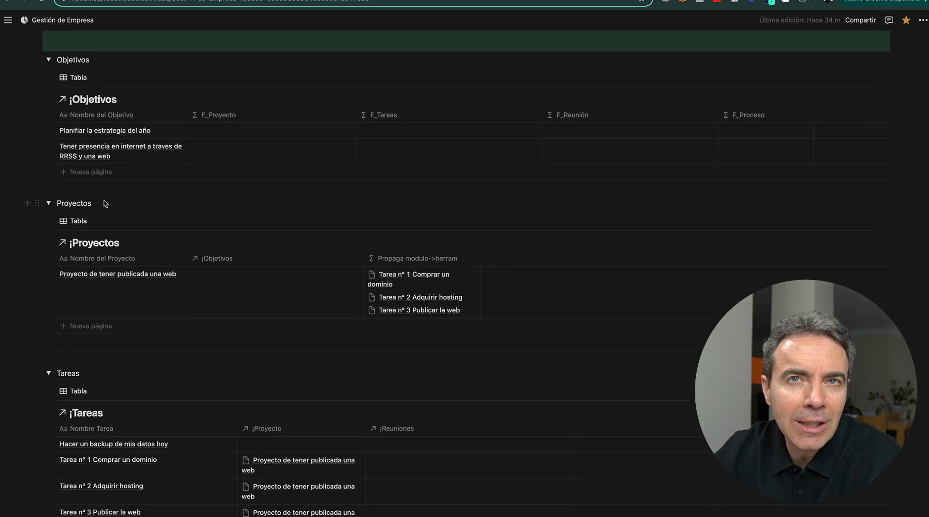
{"action": "scroll", "coordinate": [105, 204], "scroll_direction": "up", "scroll_amount": 2}
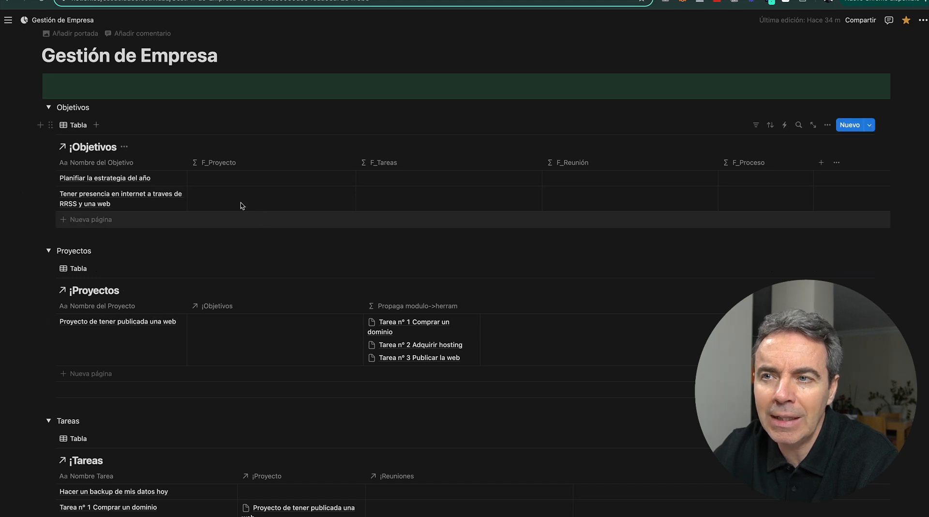
{"action": "left_click", "coordinate": [225, 204]}
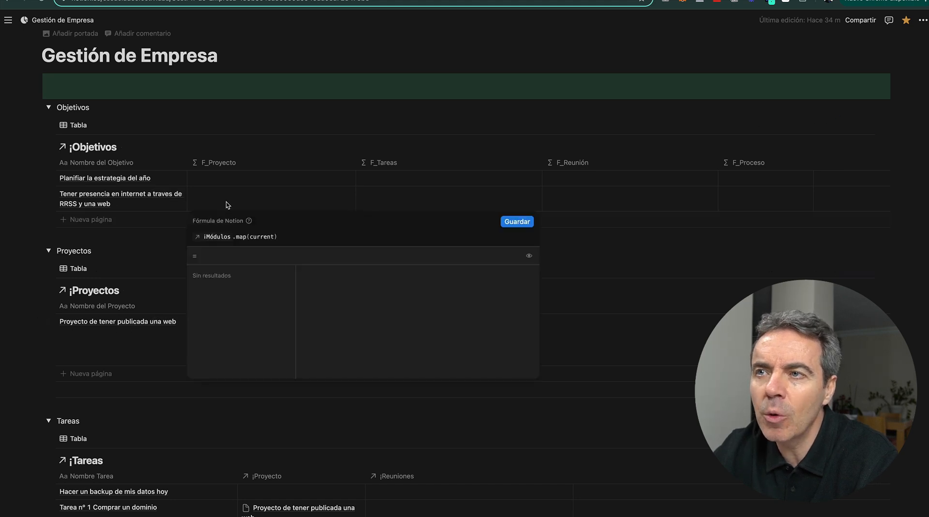
{"action": "key", "text": "Escape"}
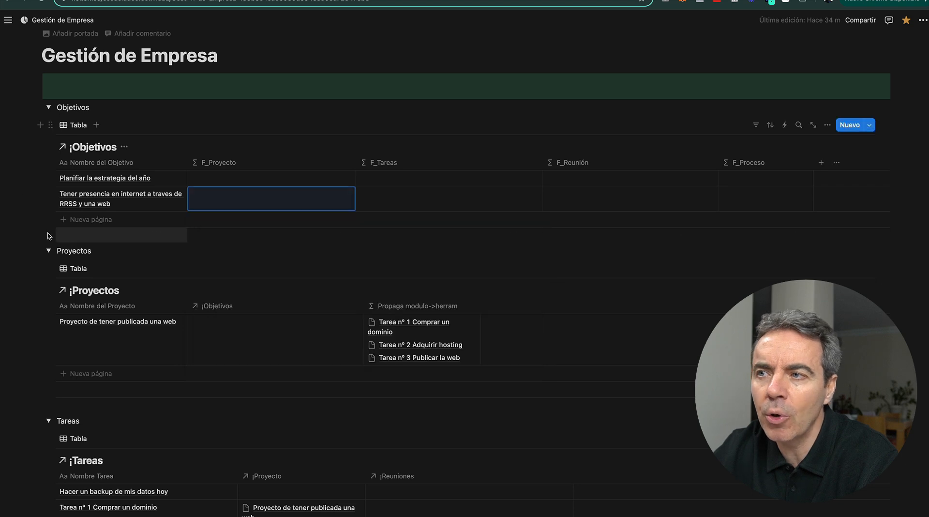
{"action": "left_click", "coordinate": [282, 200]}
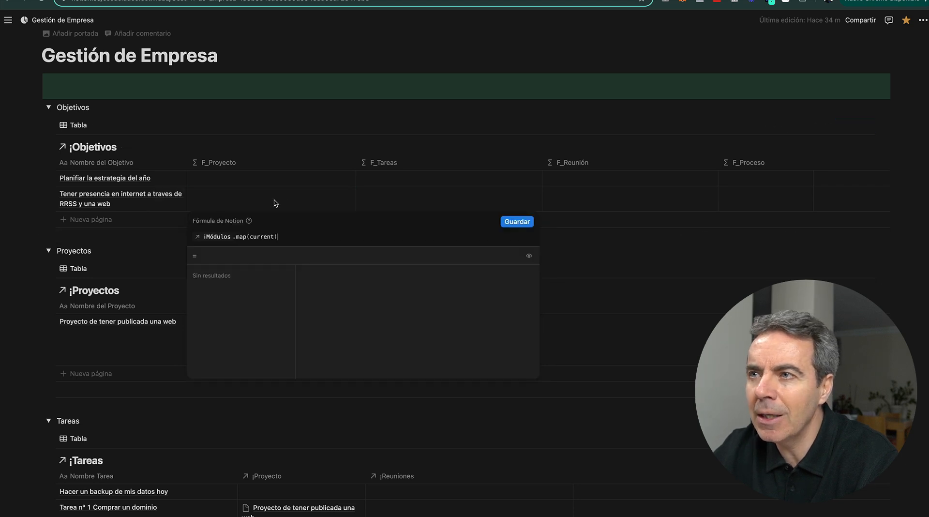
{"action": "key", "text": "Escape"}
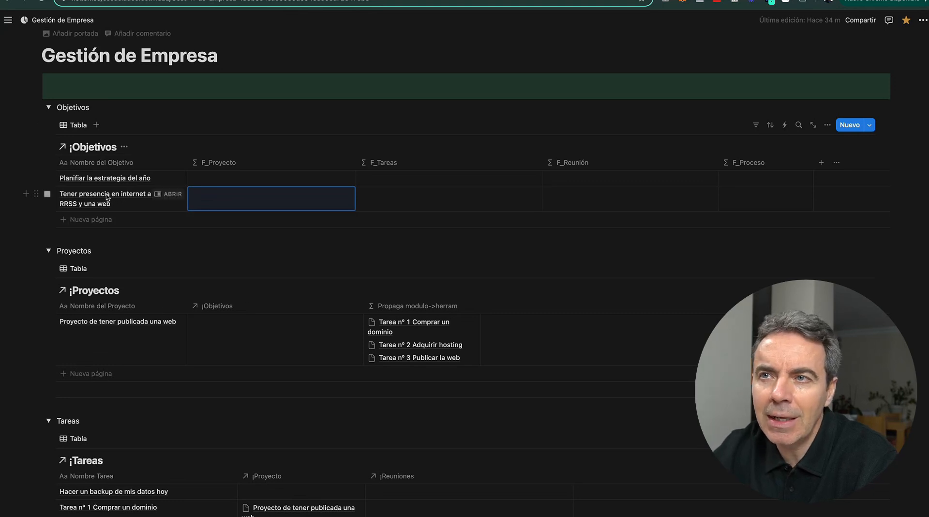
Link "Proyecto de tener publicada una web" to the objective "Tener presencia en internet a traves de RRSS y una web".
{"action": "left_click", "coordinate": [240, 331]}
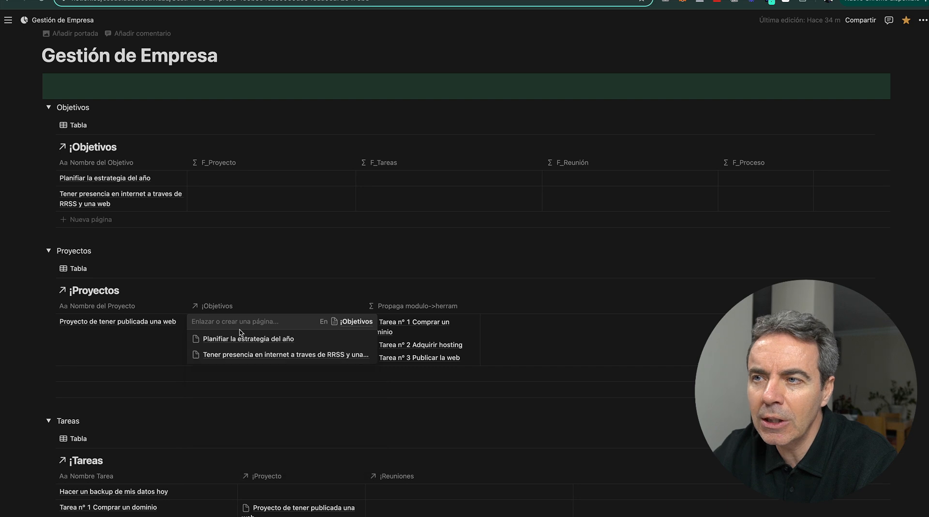
{"action": "left_click", "coordinate": [233, 358]}
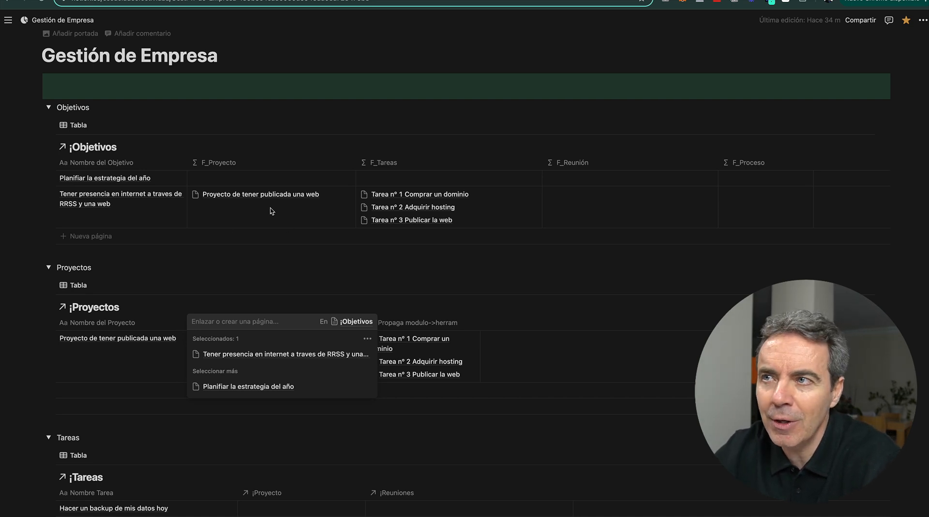
{"action": "key", "text": "Escape"}
Name the new row in the Proyectos table "Proyecto crear las RRSS Instragram y YTB".
{"action": "left_click", "coordinate": [110, 409]}
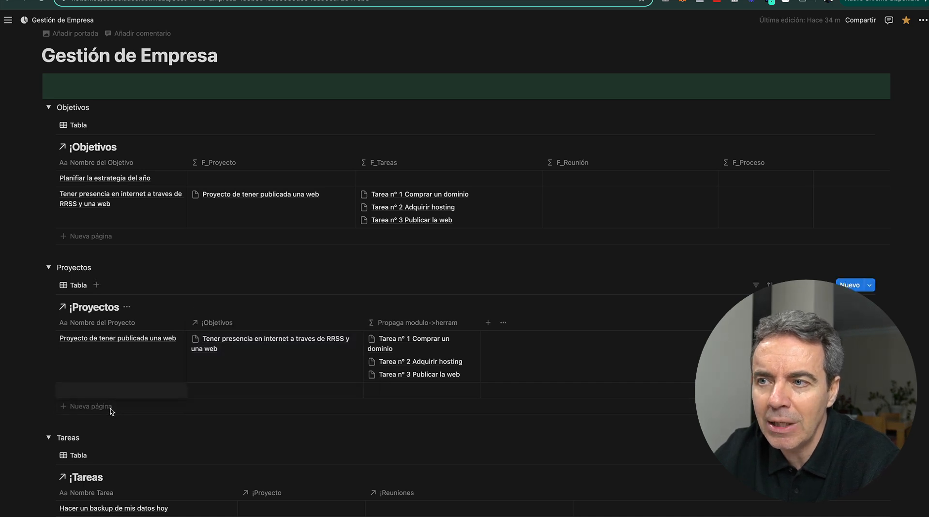
{"action": "type", "text": "Proyecto"}
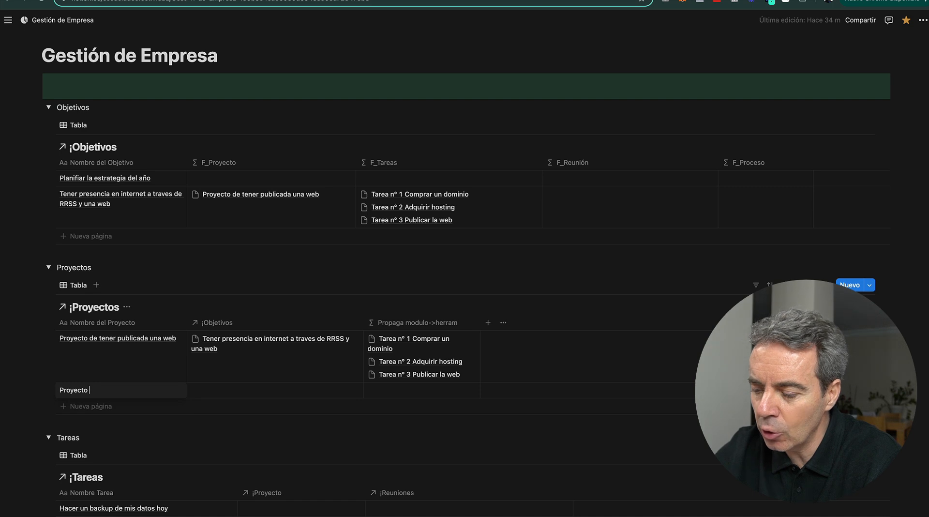
{"action": "type", "text": " crear las RRSS Inst"}
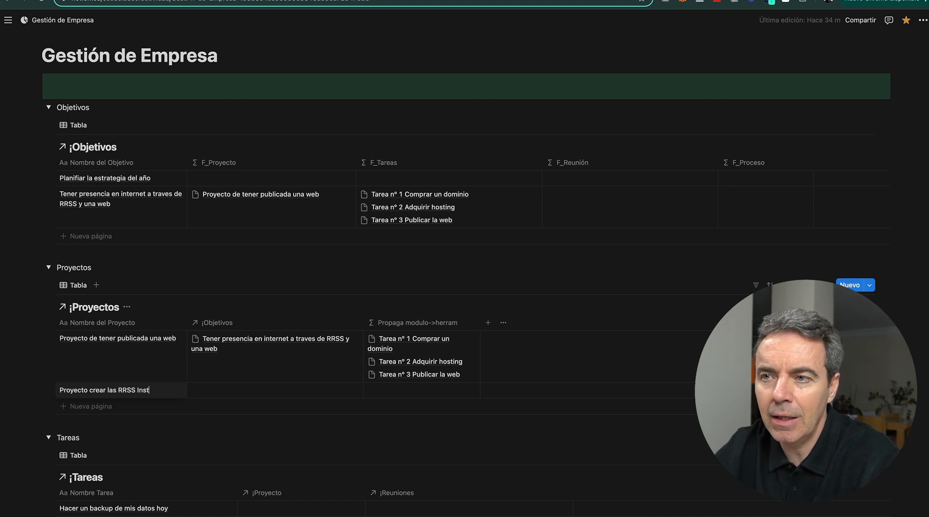
{"action": "type", "text": "ragram Y Y"}
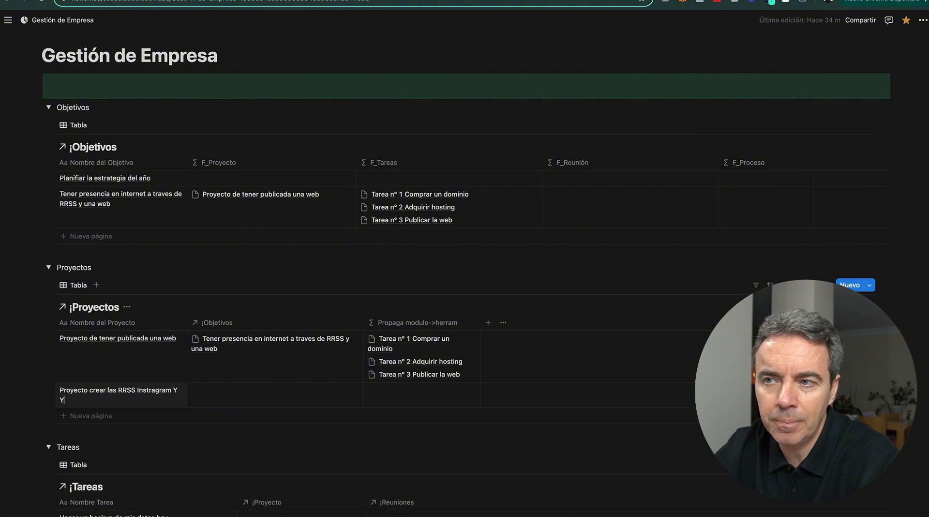
{"action": "key", "text": "BackSpace"}
{"action": "key", "text": "BackSpace"}
{"action": "key", "text": "BackSpace"}
{"action": "type", "text": "y YTB"}
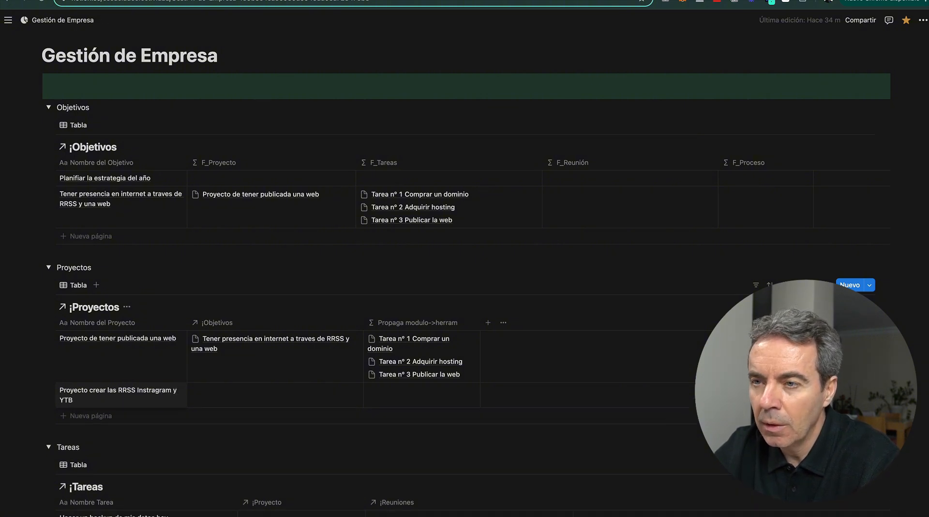
{"action": "key", "text": "Escape"}
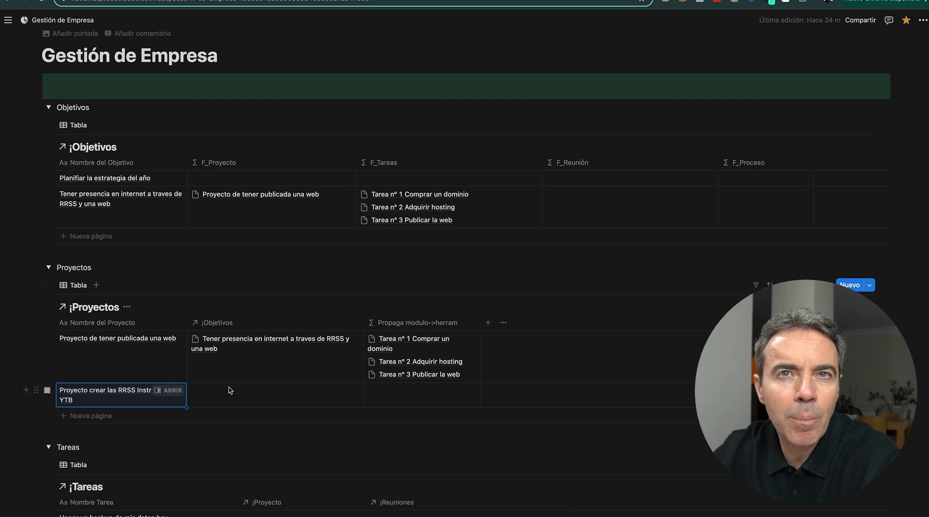
Link the Instragram and YTB project to the objective "Tener presencia en internet a traves de RRSS y una web".
{"action": "left_click", "coordinate": [214, 395]}
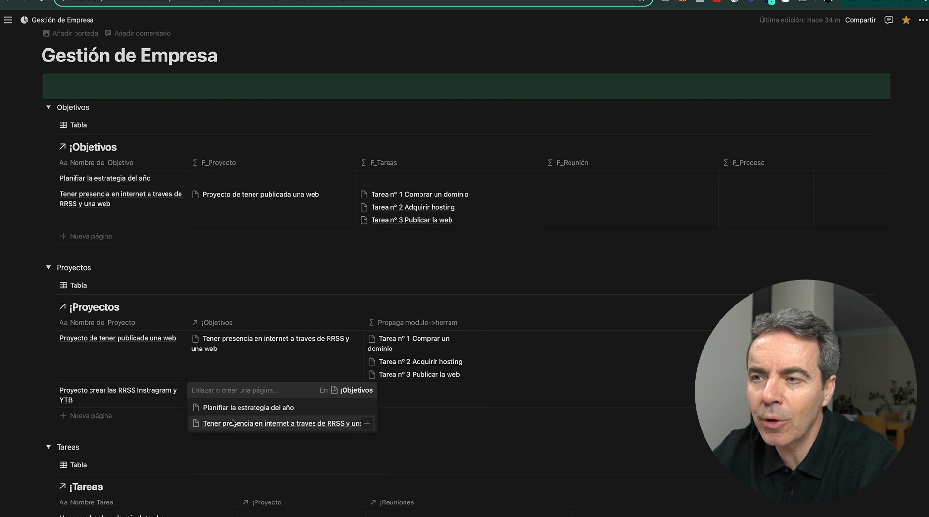
{"action": "left_click", "coordinate": [230, 424]}
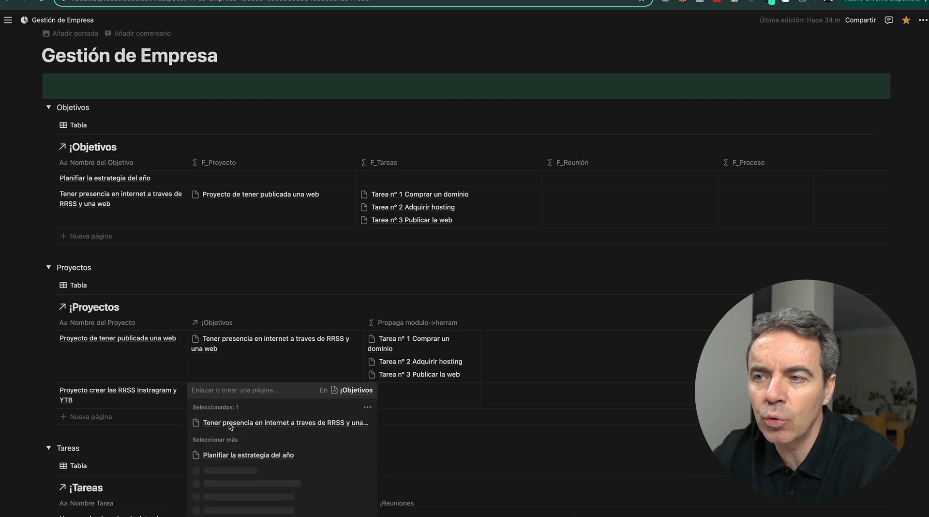
{"action": "key", "text": "Escape"}
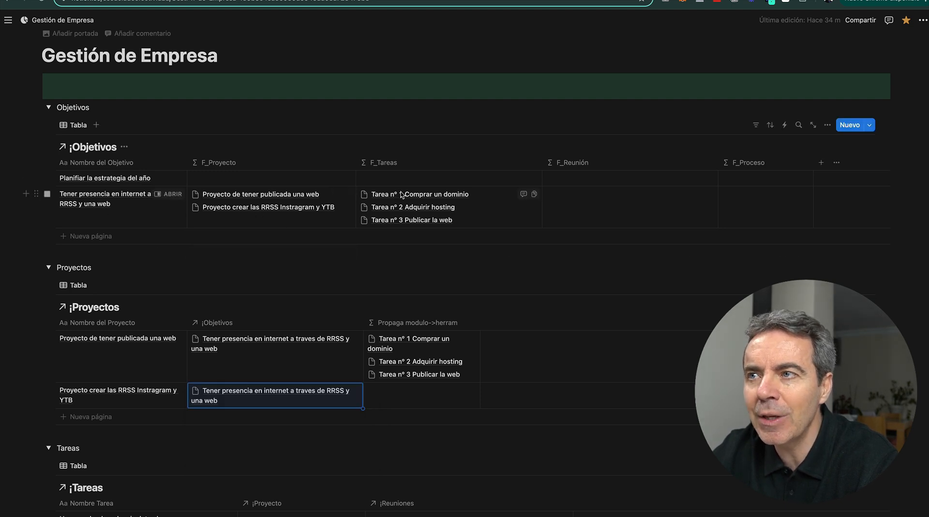
{"action": "scroll", "coordinate": [327, 228], "scroll_direction": "down", "scroll_amount": 3}
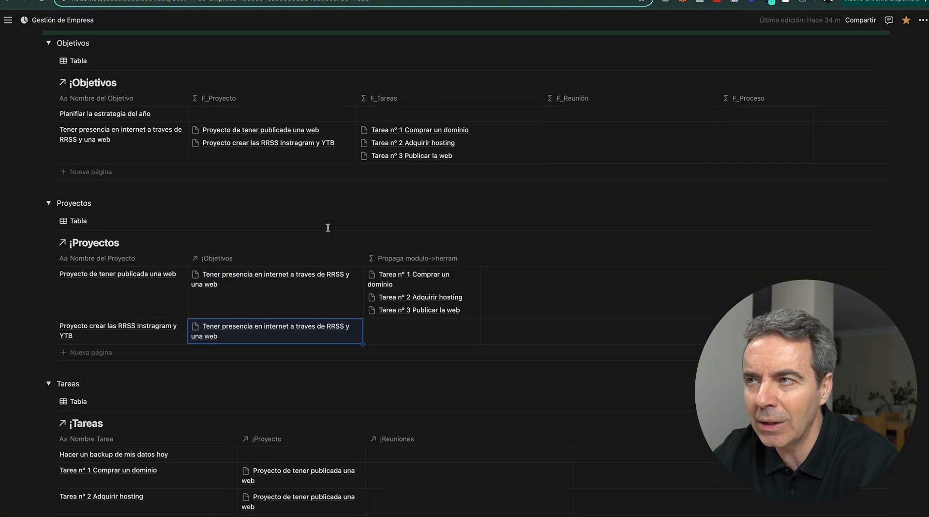
{"action": "scroll", "coordinate": [195, 237], "scroll_direction": "down", "scroll_amount": 6}
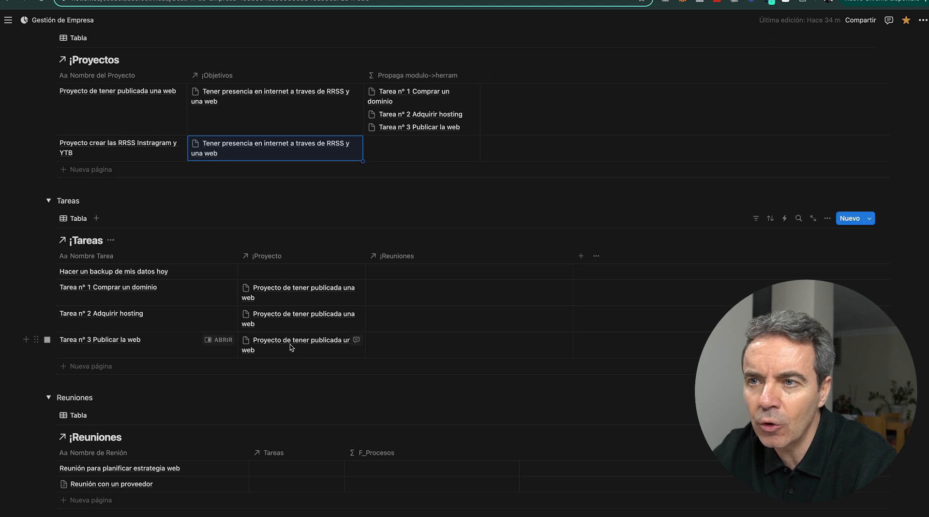
{"action": "scroll", "coordinate": [234, 241], "scroll_direction": "down", "scroll_amount": 3}
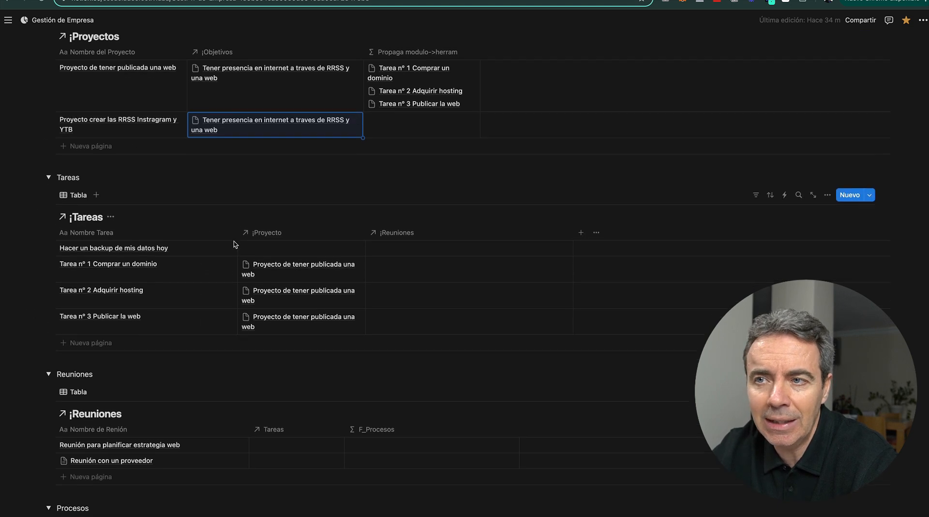
{"action": "scroll", "coordinate": [231, 246], "scroll_direction": "down", "scroll_amount": 4}
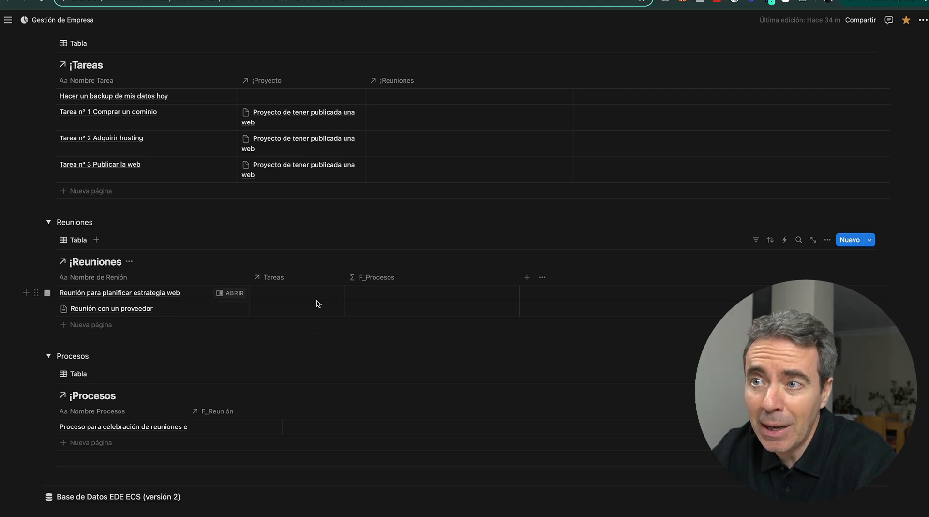
{"action": "left_click", "coordinate": [283, 296]}
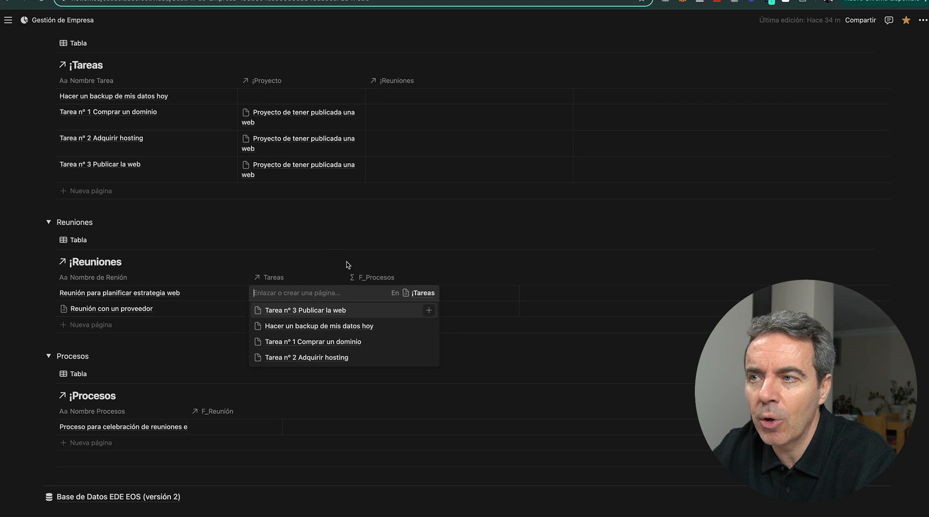
{"action": "key", "text": "Escape"}
{"action": "left_click", "coordinate": [373, 296]}
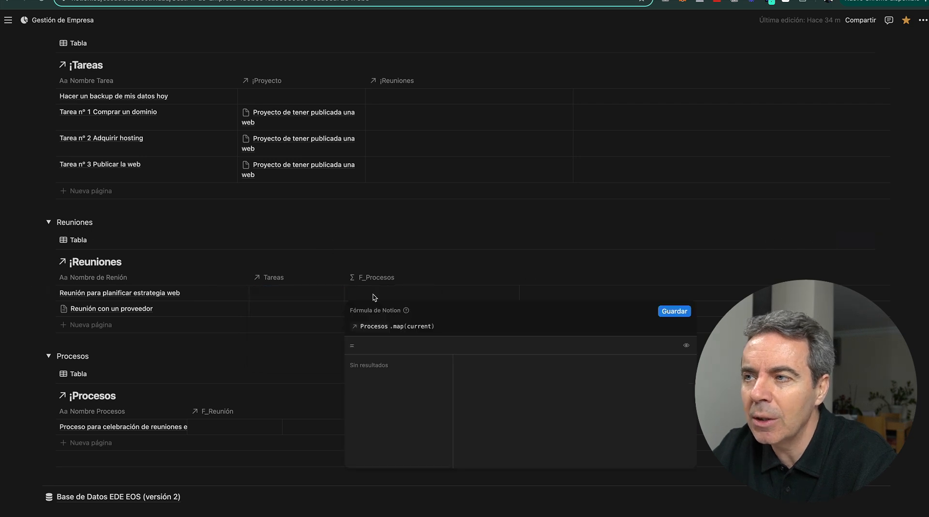
{"action": "key", "text": "Escape"}
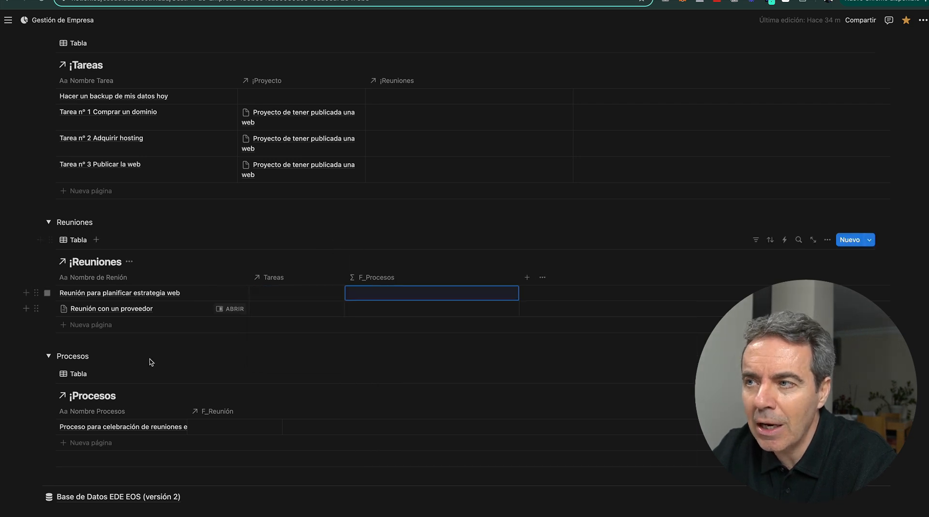
Add an empty row to the Procesos table and link the existing meetings process to "Reunión con un proveedor".
{"action": "left_click", "coordinate": [97, 442]}
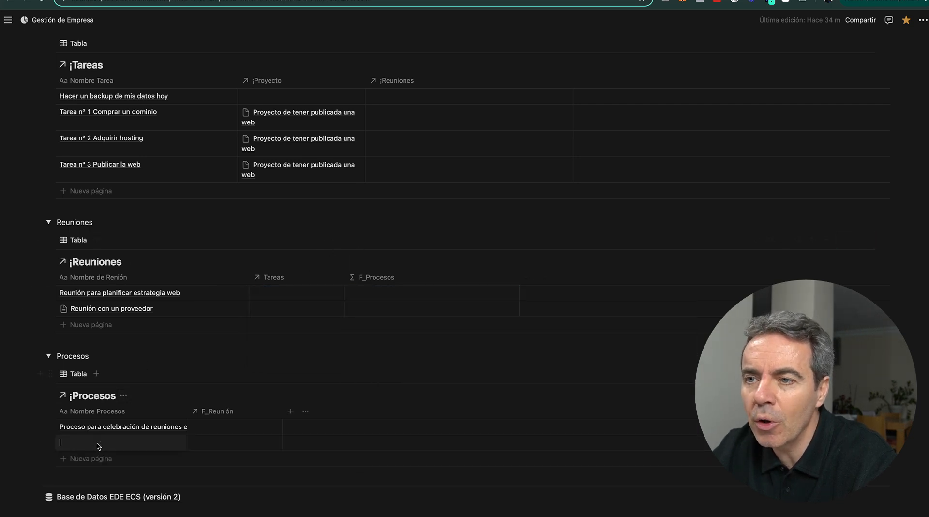
{"action": "key", "text": "Escape"}
{"action": "left_click", "coordinate": [224, 430]}
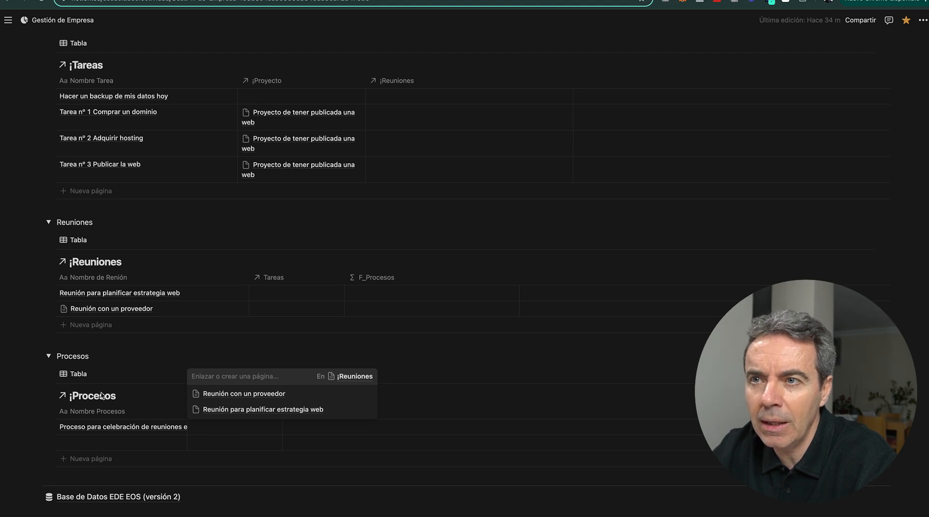
{"action": "left_click", "coordinate": [239, 395]}
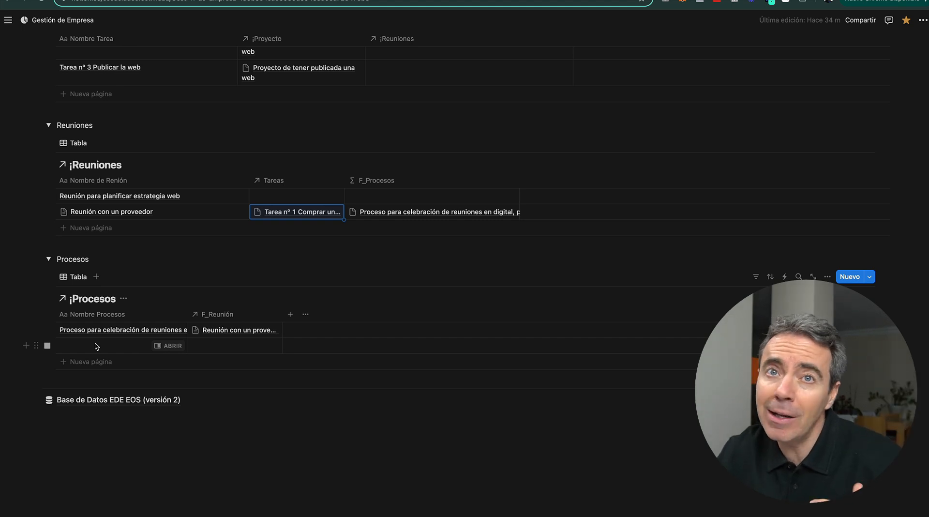
{"action": "scroll", "coordinate": [221, 338], "scroll_direction": "up", "scroll_amount": 15}
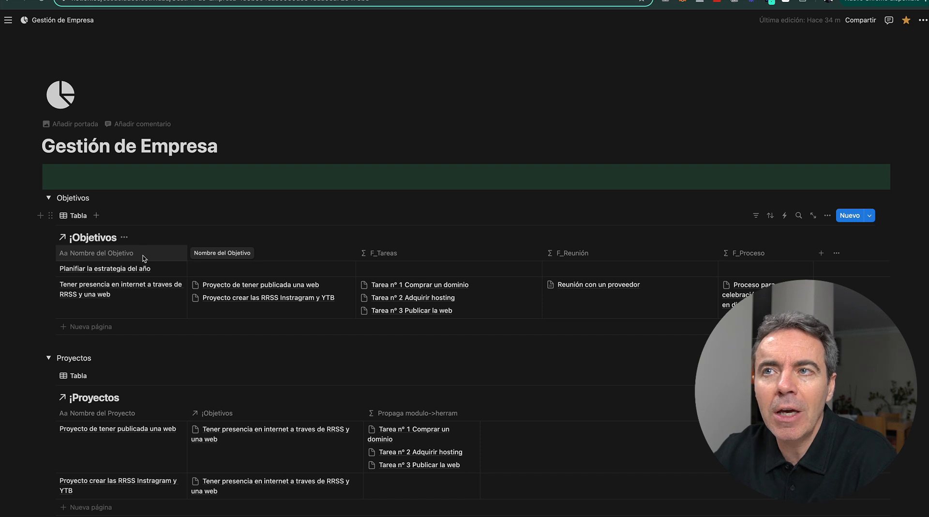
{"action": "scroll", "coordinate": [144, 256], "scroll_direction": "down", "scroll_amount": 3}
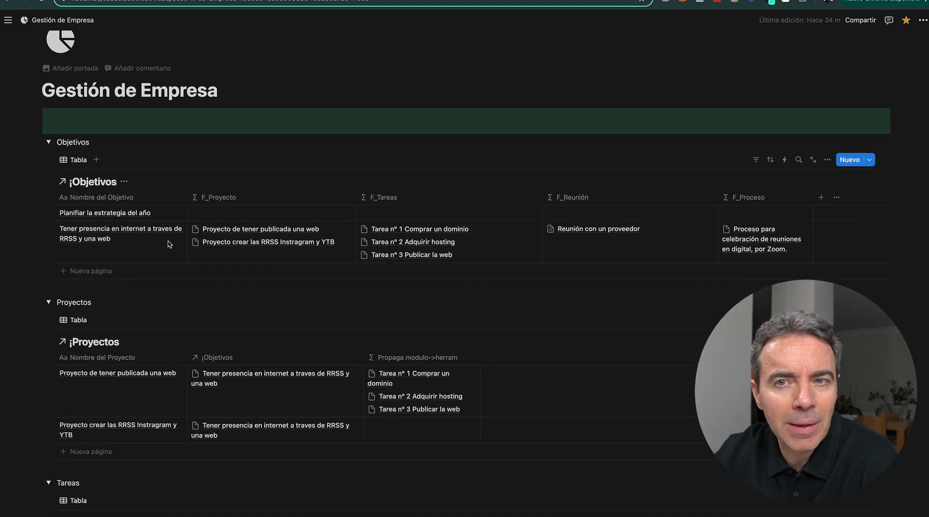